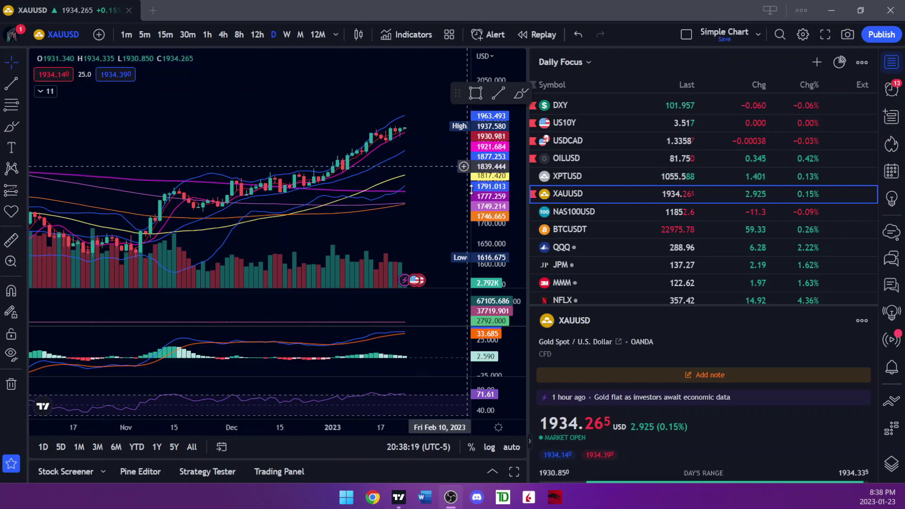
Step: Maximize the price pane of the daily XAUUSD chart and examine the uptrend from November 2022 to the latest candles
double_click(449, 208)
scroll(464, 312, down, 5)
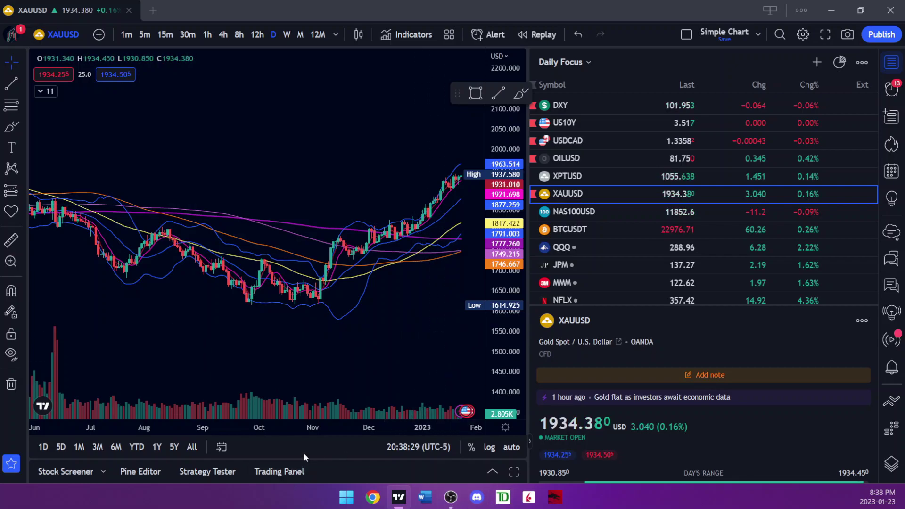
scroll(388, 289, up, 3)
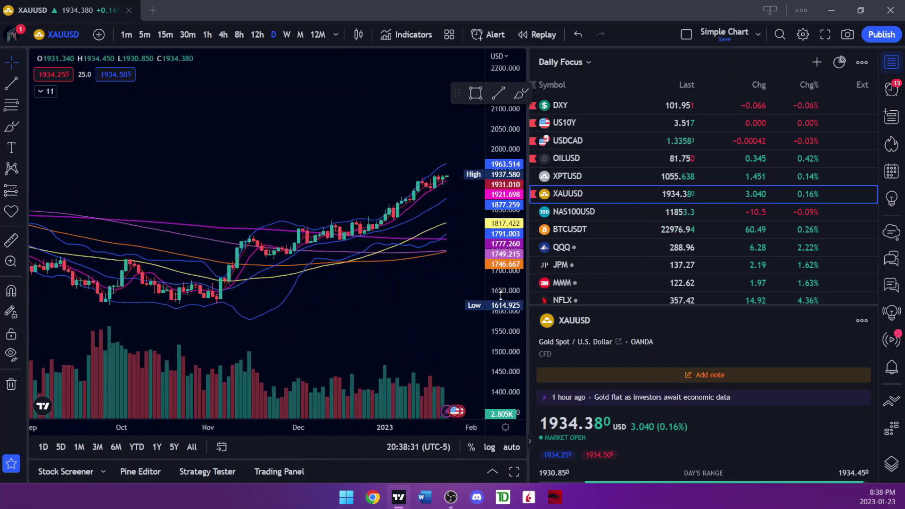
scroll(433, 324, up, 5)
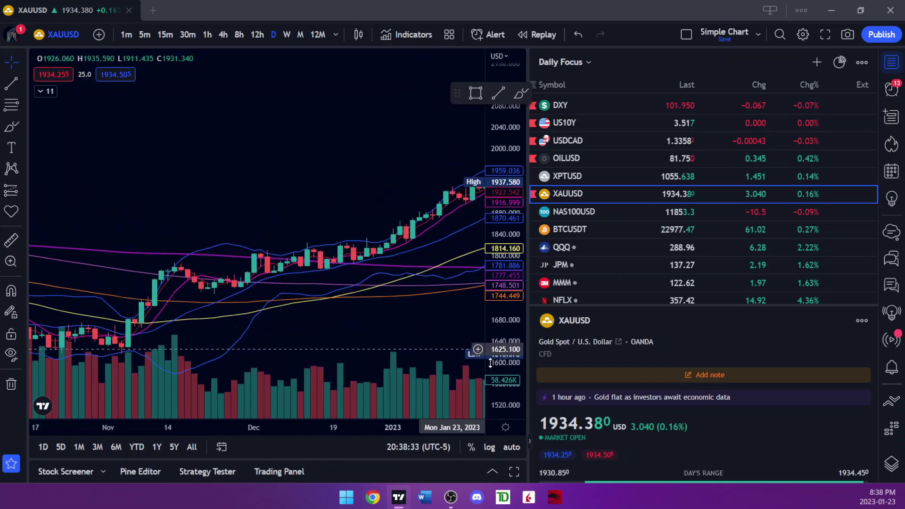
drag(429, 334, 377, 320)
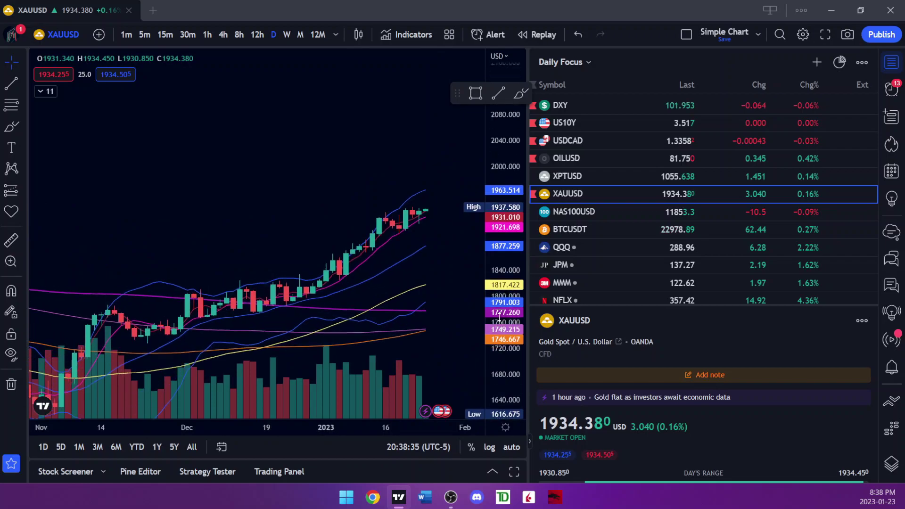
scroll(429, 293, up, 4)
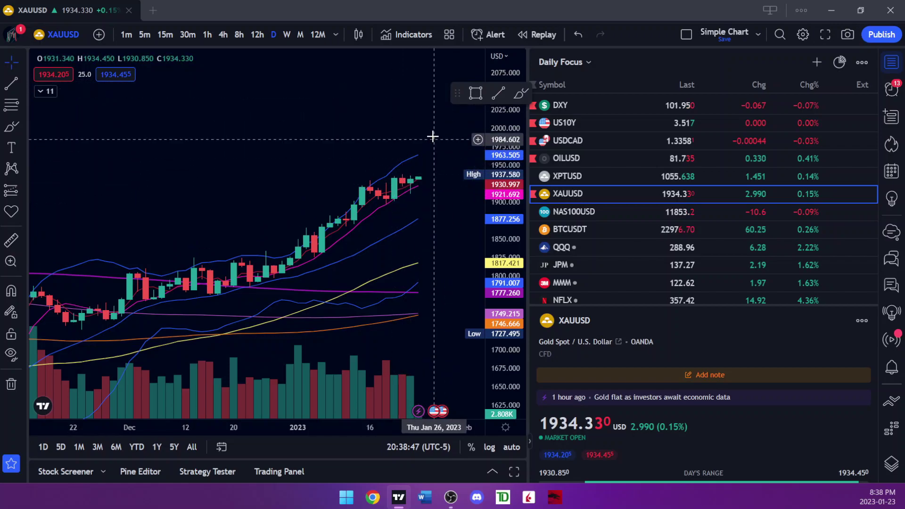
scroll(425, 151, down, 5)
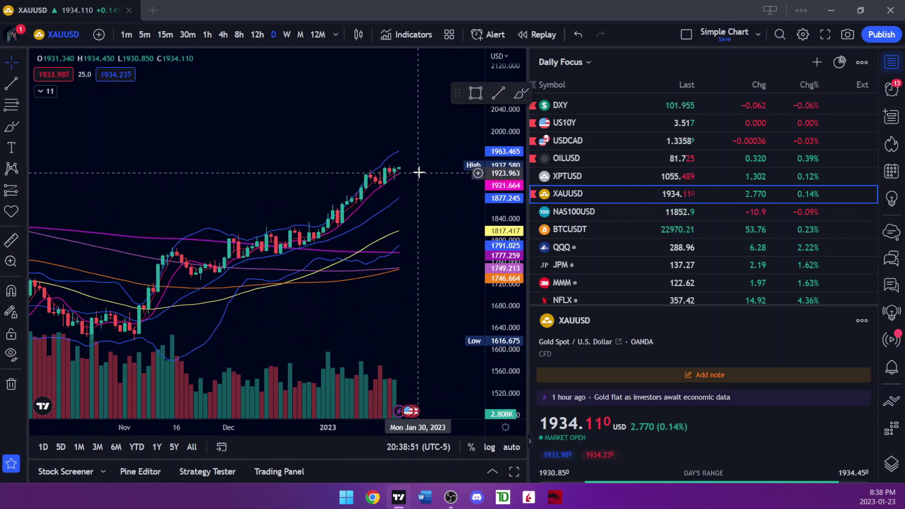
Step: Restore the indicator panes and examine the recent momentum and oscillator readings beneath the daily gold chart
double_click(425, 293)
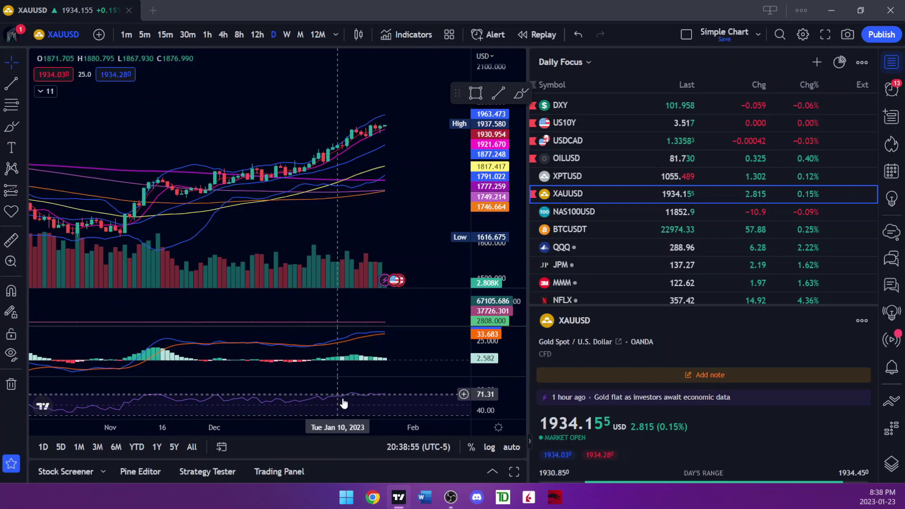
scroll(342, 387, up, 2)
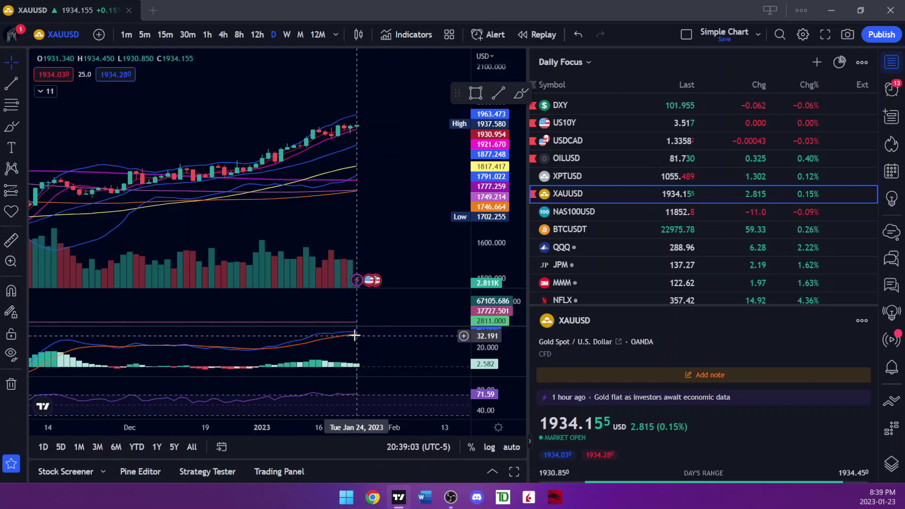
scroll(397, 226, up, 2)
Step: Maximize the price pane, enlarge the latest daily candles, and move the floating drawing toolbar off the chart
double_click(400, 214)
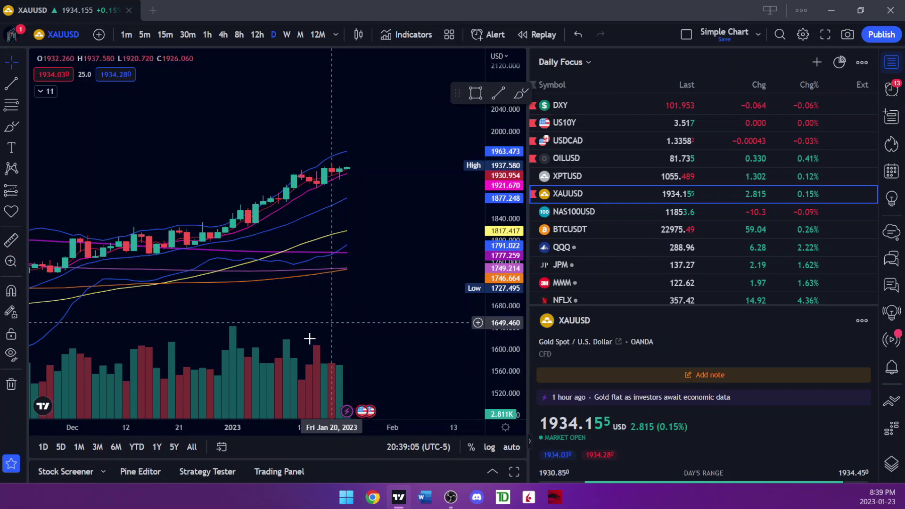
scroll(449, 317, up, 3)
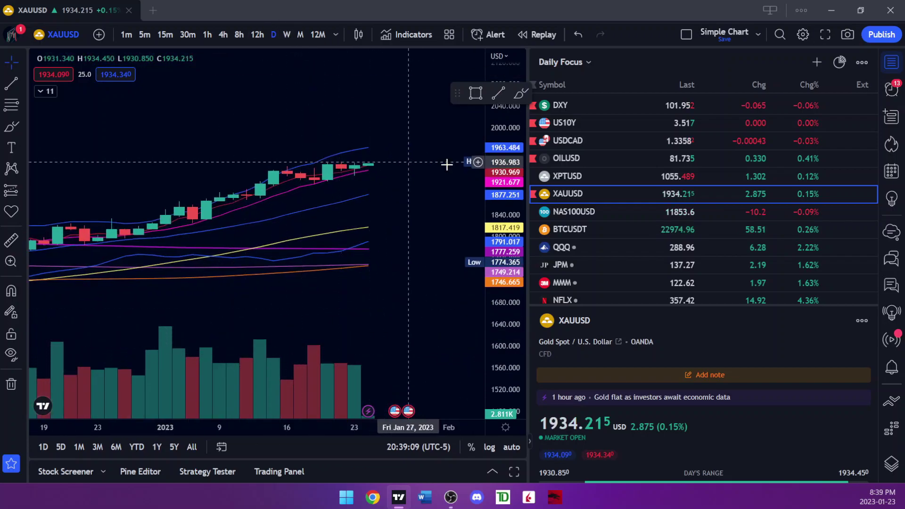
double_click(500, 160)
drag(499, 146, 499, 175)
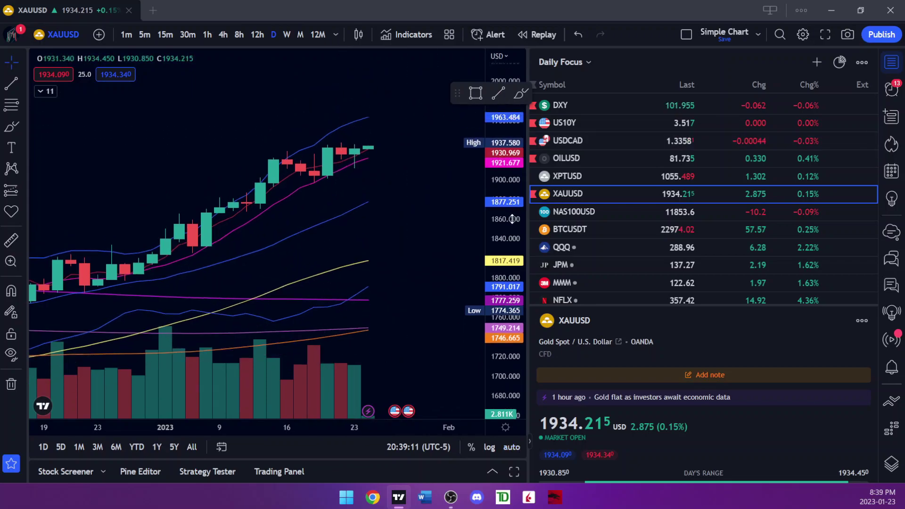
drag(430, 184, 414, 212)
drag(456, 94, 532, 43)
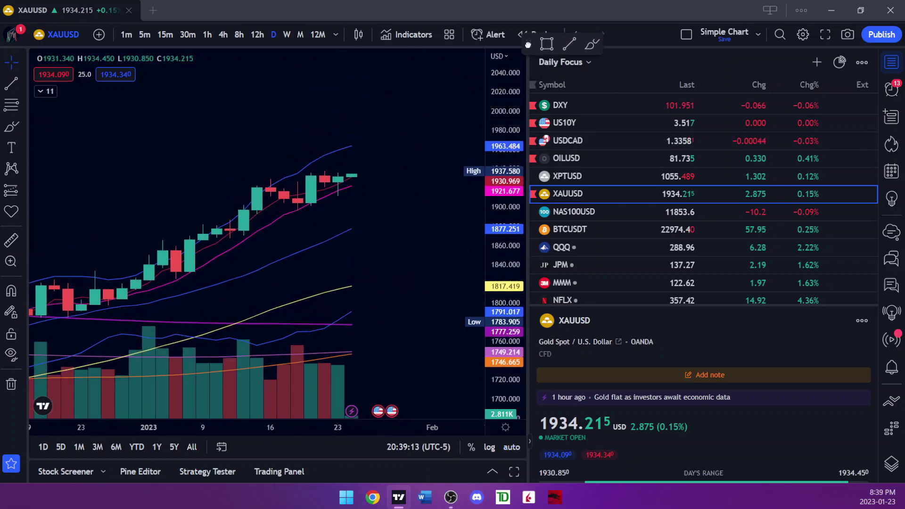
Step: View the gold chart on the weekly timeframe and on the monthly timeframe
click(286, 35)
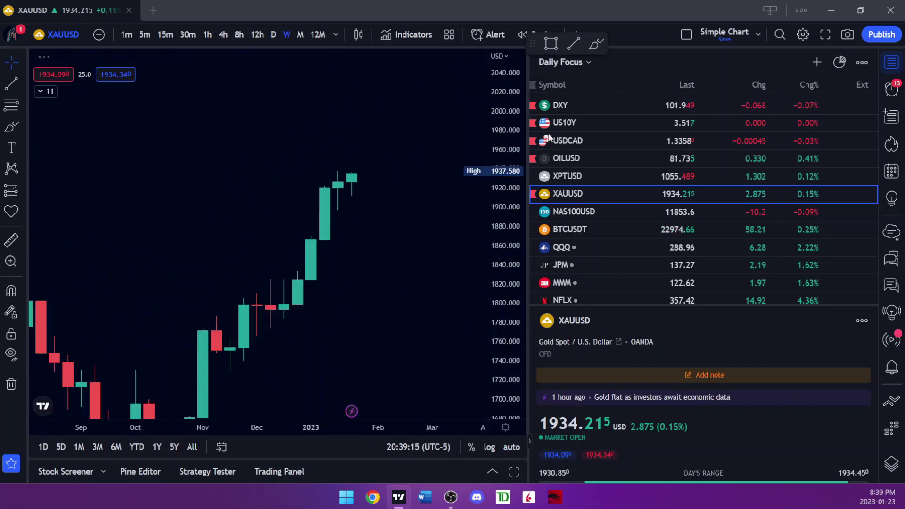
click(300, 35)
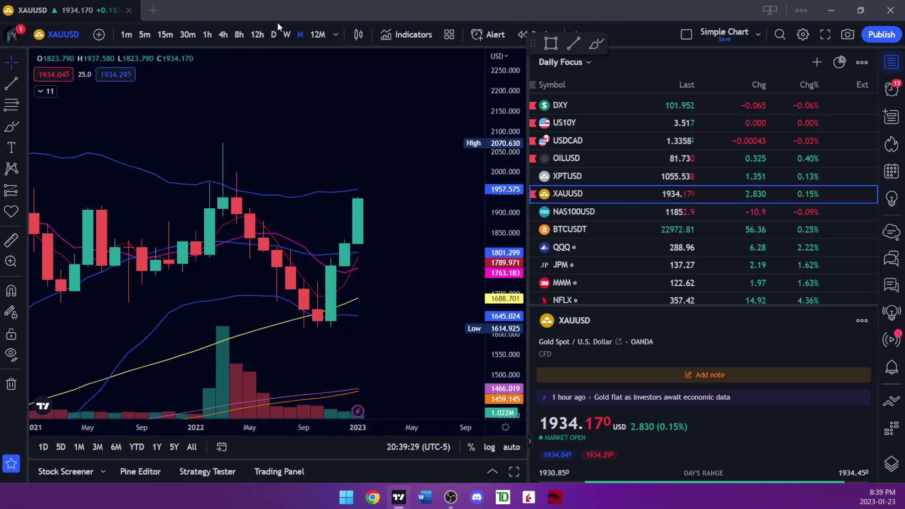
Step: Return the chart to the daily timeframe and examine gold's price action from 2022 to January 2023
click(274, 35)
scroll(382, 234, down, 5)
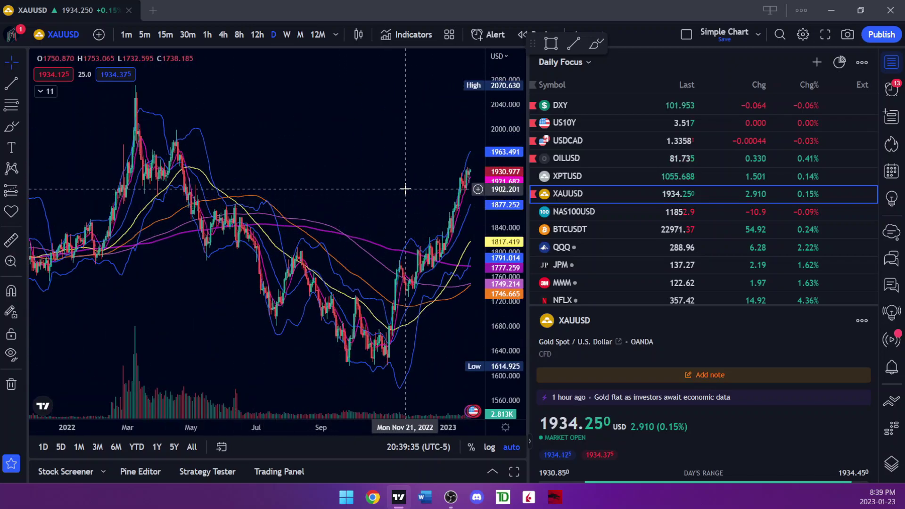
scroll(462, 192, up, 3)
drag(492, 195, 493, 227)
drag(313, 156, 263, 155)
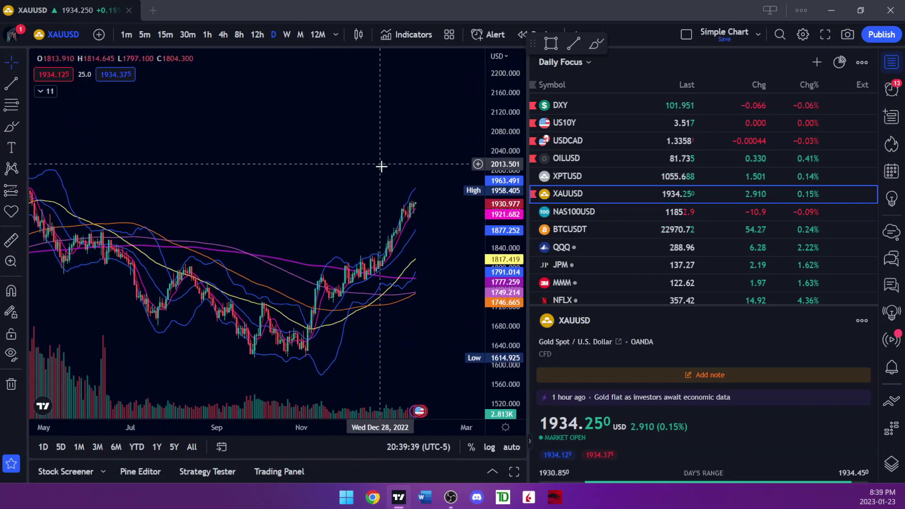
scroll(362, 179, up, 3)
Step: Set the chart to the monthly timeframe and examine the candles from the autumn 2022 low to January 2023
click(300, 35)
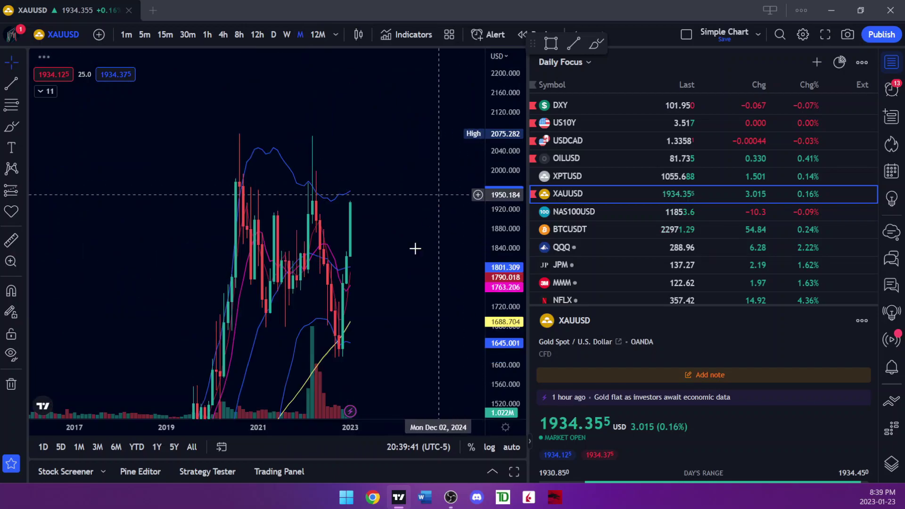
scroll(447, 239, up, 3)
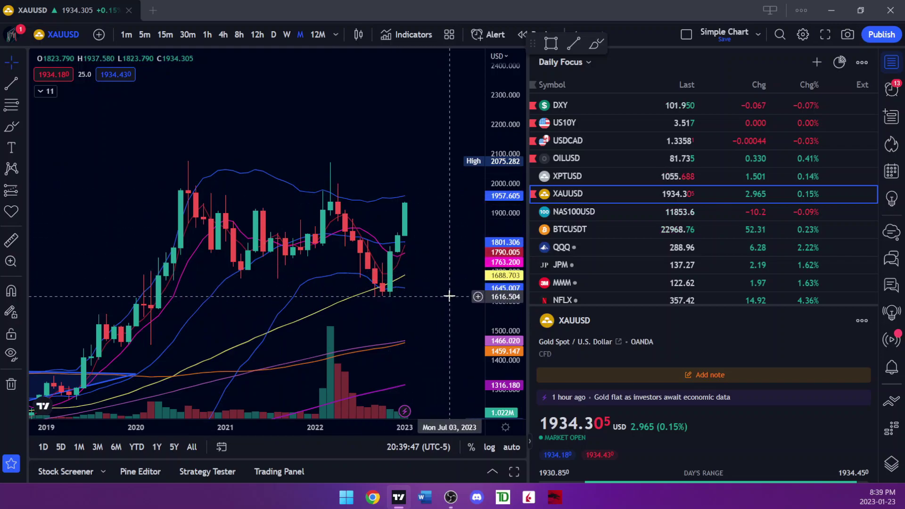
scroll(409, 314, up, 2)
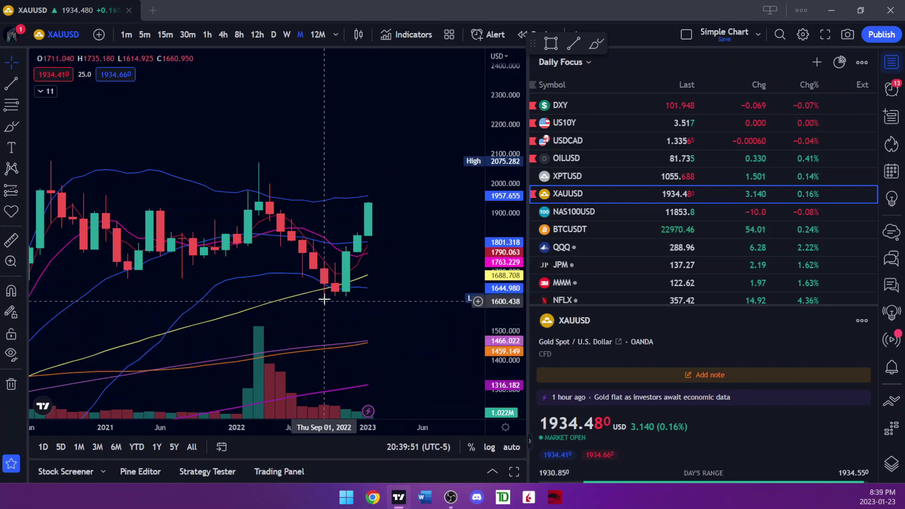
scroll(349, 304, up, 2)
drag(356, 306, 464, 349)
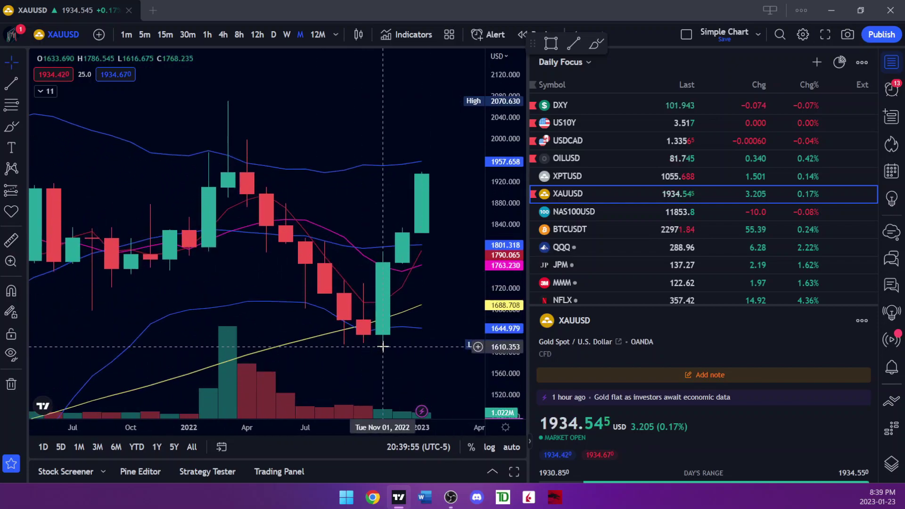
drag(442, 365, 433, 383)
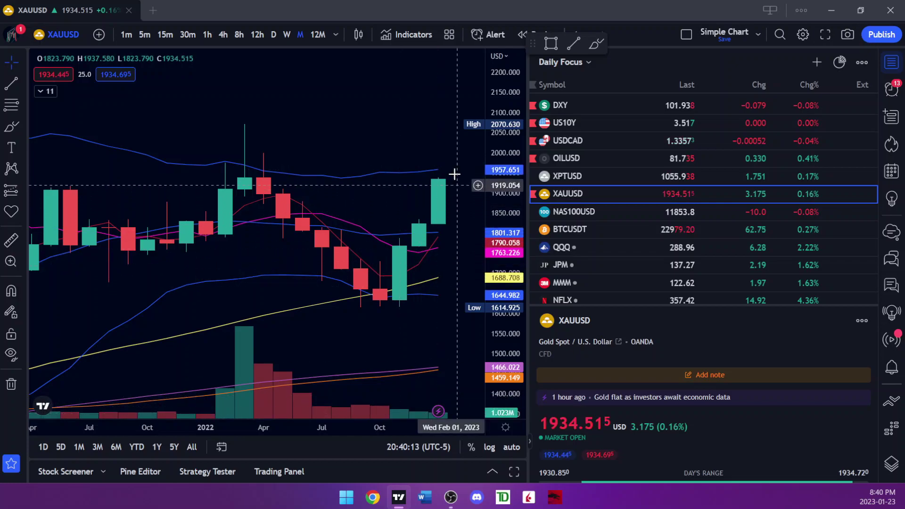
Step: Examine the monthly gold candles since 2019 against the moving averages and bands, including the 2020 and 2022 highs
scroll(460, 297, down, 3)
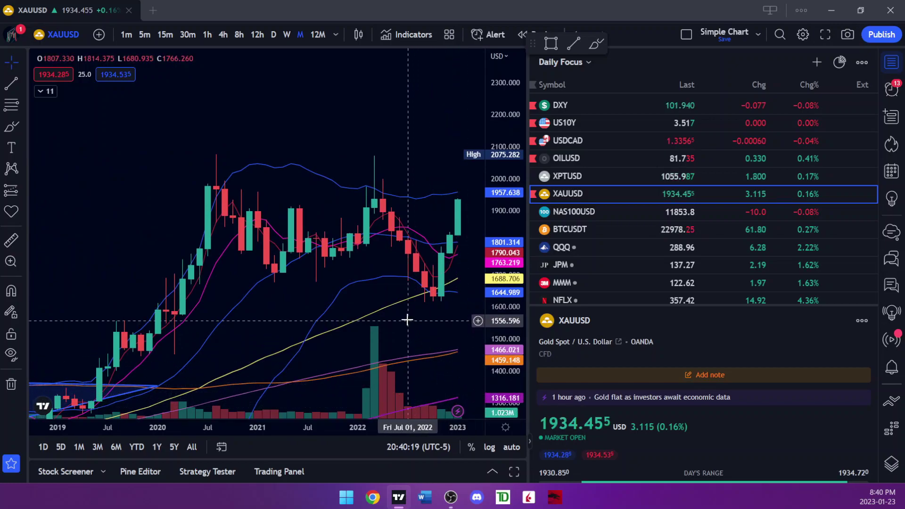
scroll(476, 331, up, 2)
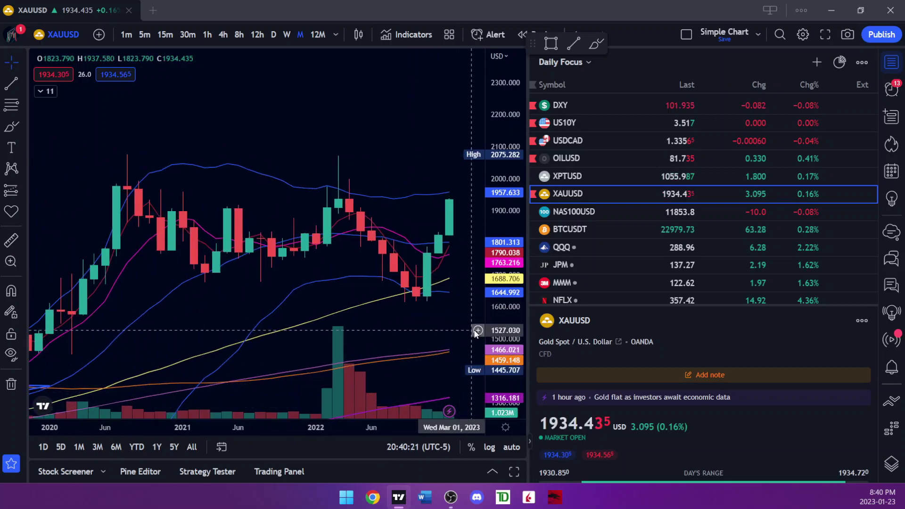
scroll(473, 320, down, 1)
scroll(453, 323, down, 1)
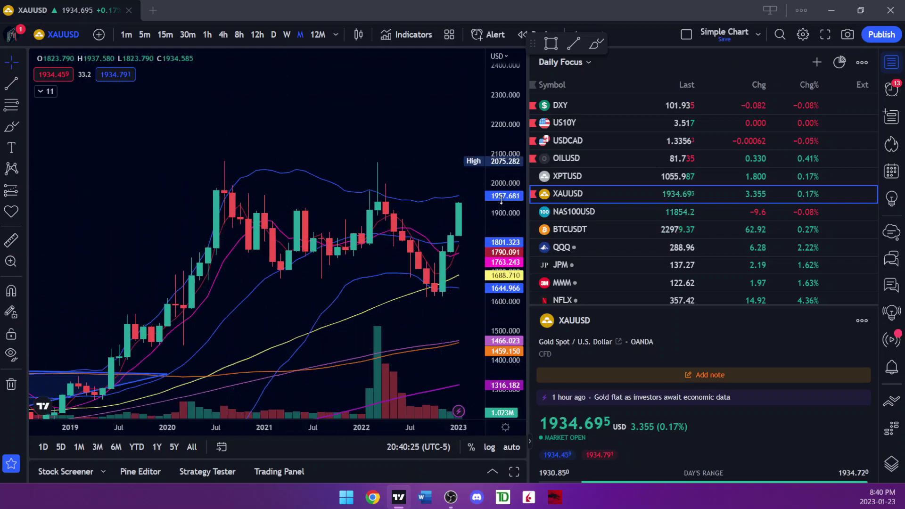
scroll(501, 200, down, 1)
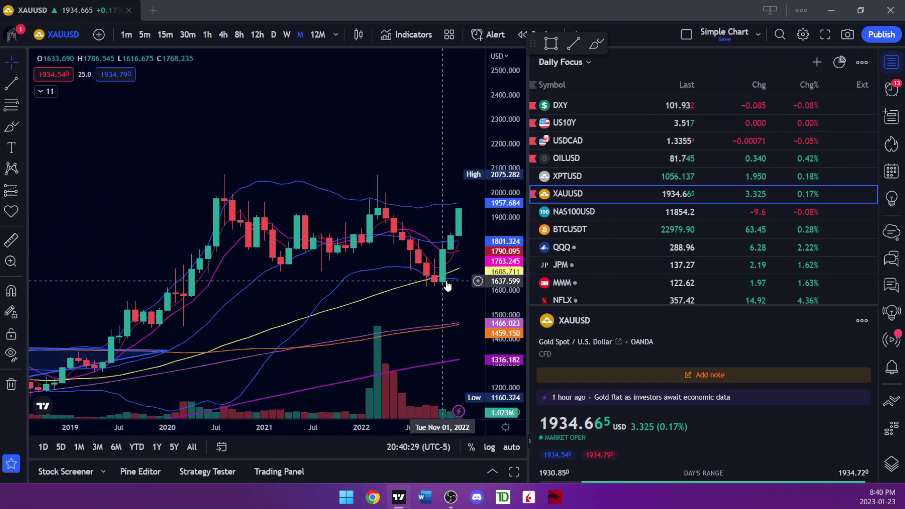
scroll(464, 289, down, 2)
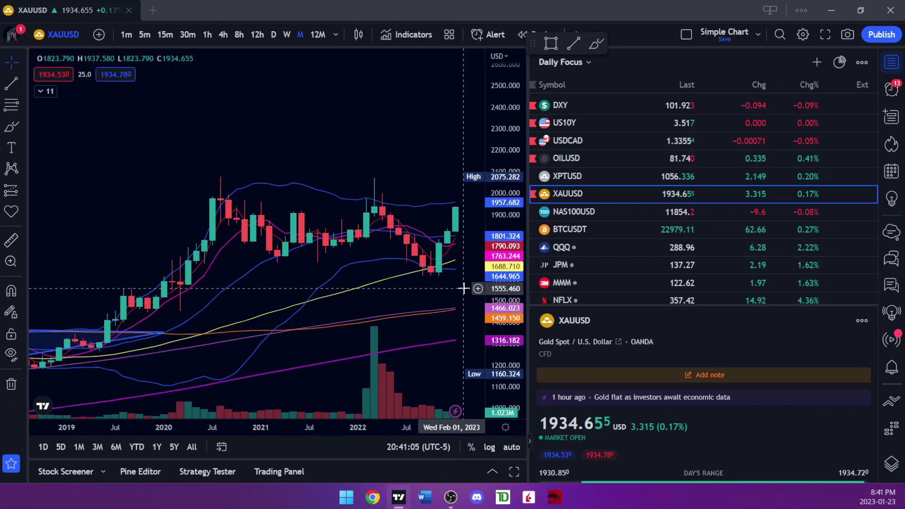
scroll(463, 250, up, 2)
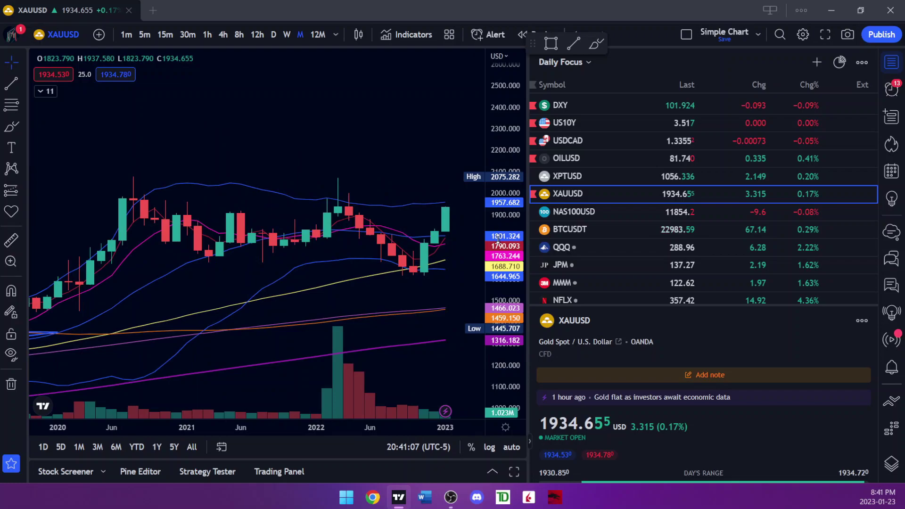
scroll(498, 238, up, 1)
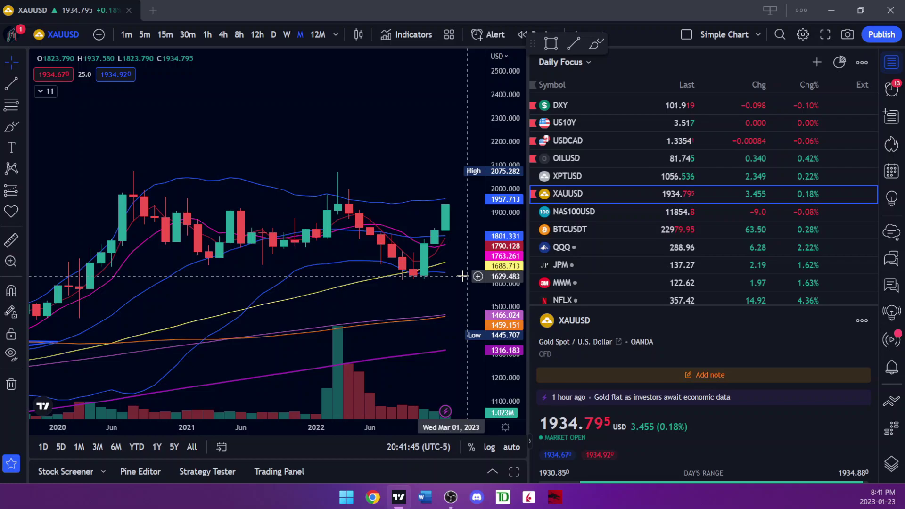
scroll(409, 361, up, 1)
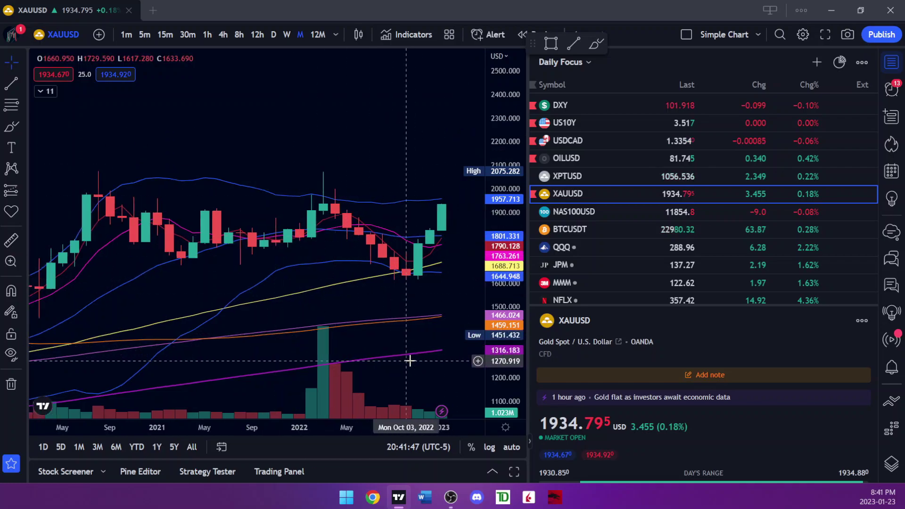
scroll(409, 361, up, 2)
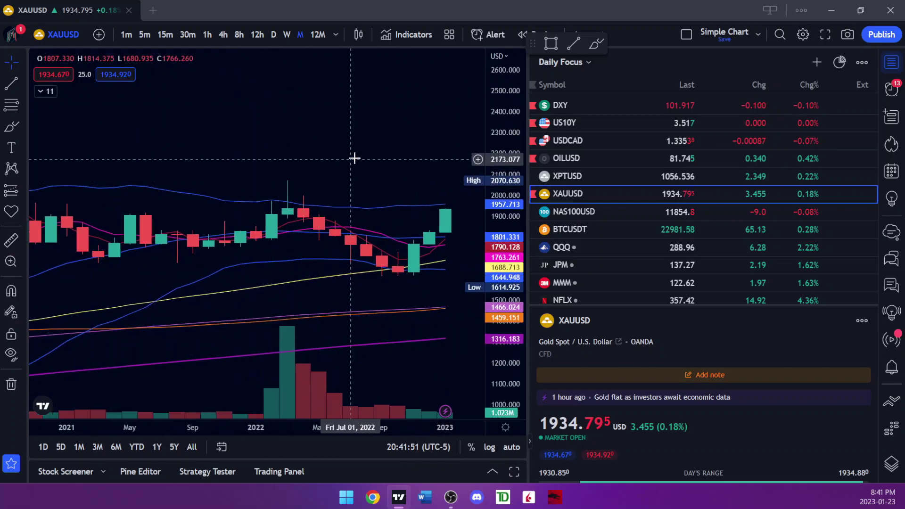
scroll(354, 158, up, 3)
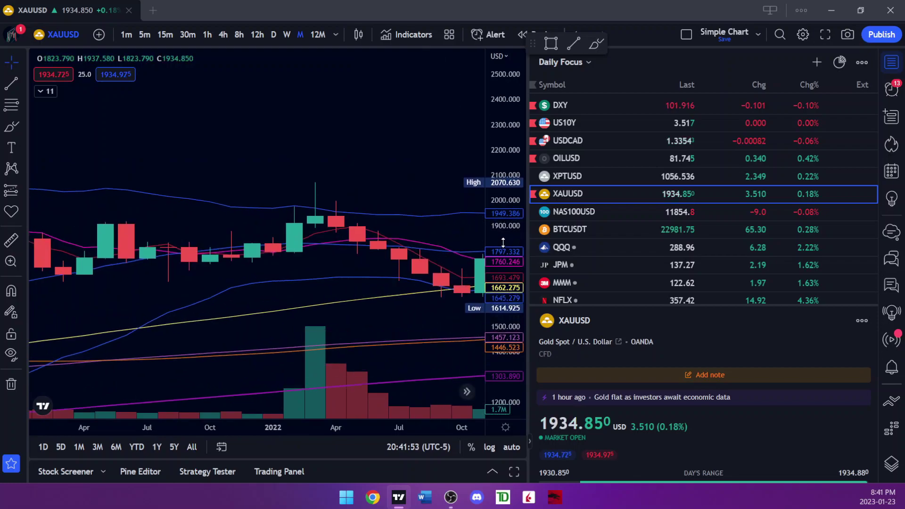
drag(449, 366, 424, 335)
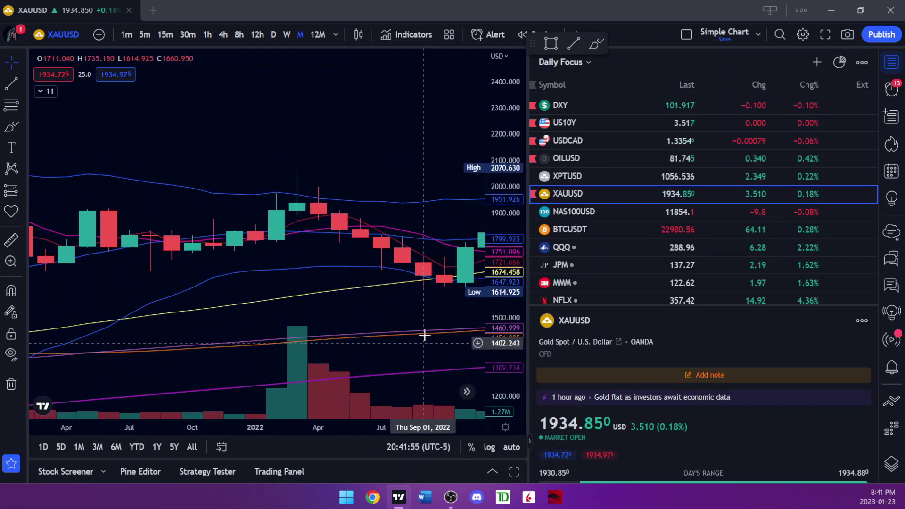
Step: Set the chart back to the daily timeframe and fit the price scale to the candles from December 2022 onward
click(274, 35)
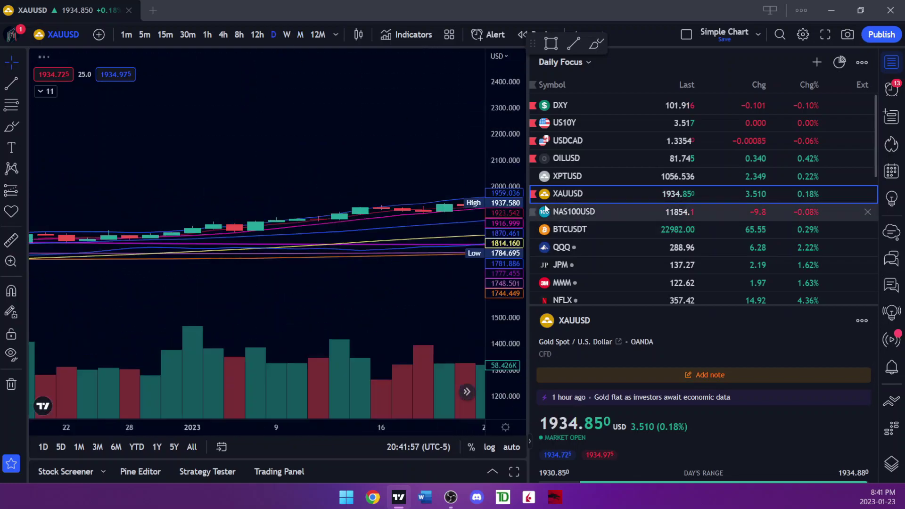
double_click(519, 193)
drag(448, 283, 339, 262)
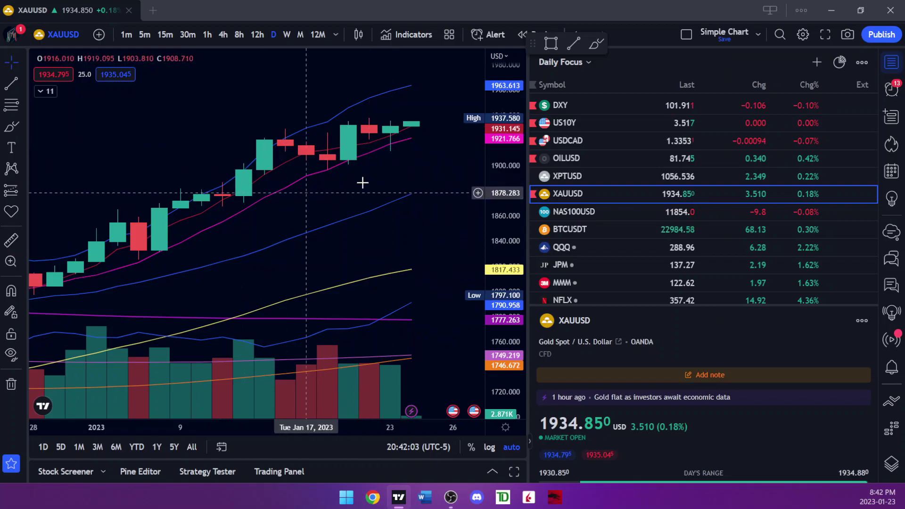
scroll(343, 147, down, 3)
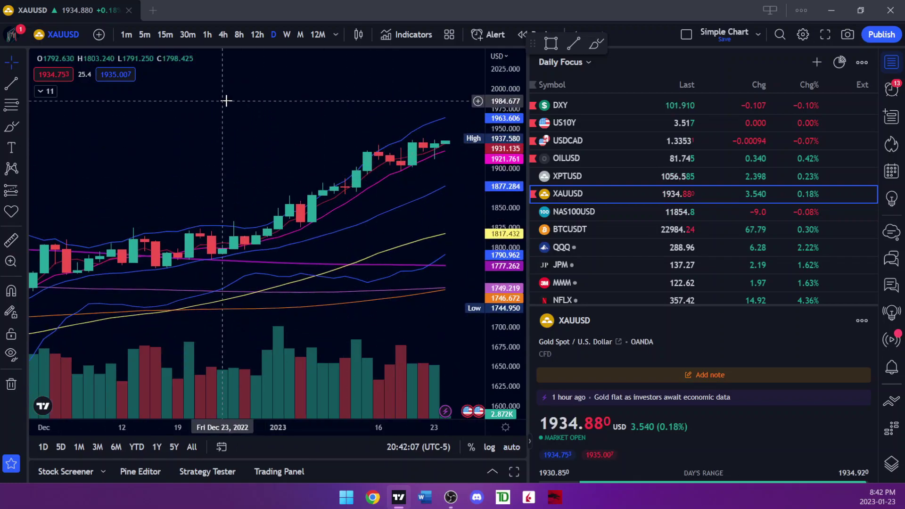
Step: Set the XAUUSD chart to the 12-month timeframe and examine gold's yearly candles from the 1980s to 2023
scroll(226, 105, down, 3)
click(314, 36)
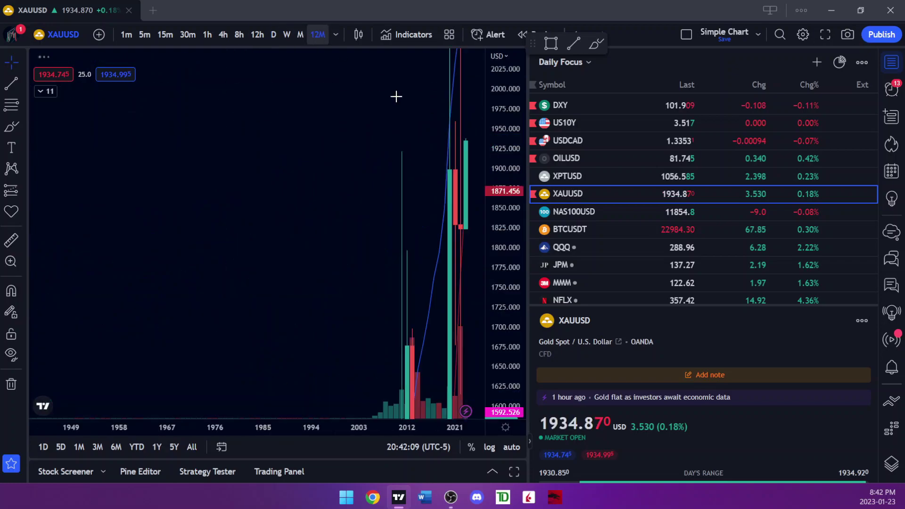
scroll(321, 201, up, 3)
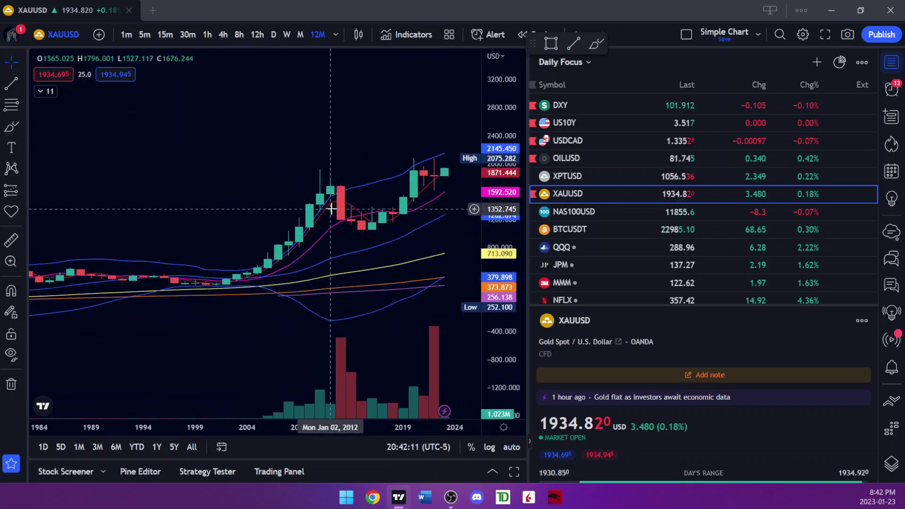
drag(433, 203, 408, 230)
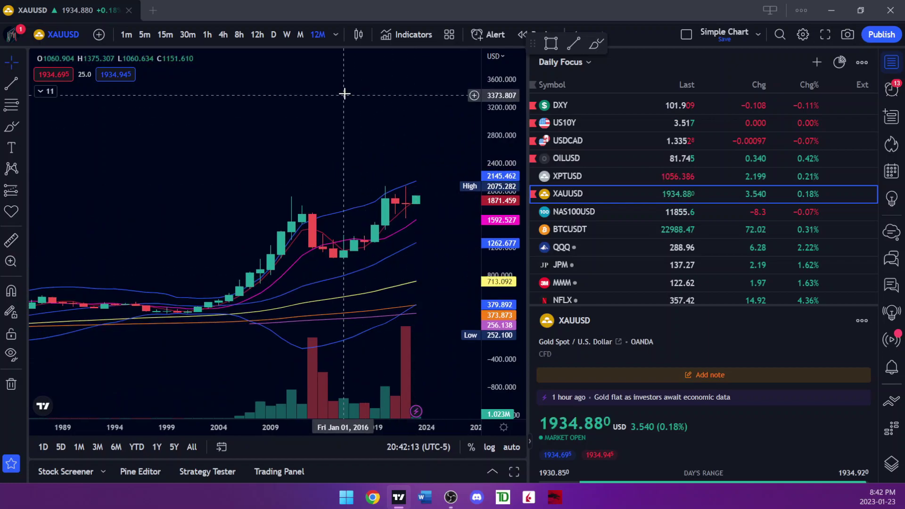
Step: Return gold to the monthly timeframe and examine its candles since 2018 against the moving averages and bands
click(300, 35)
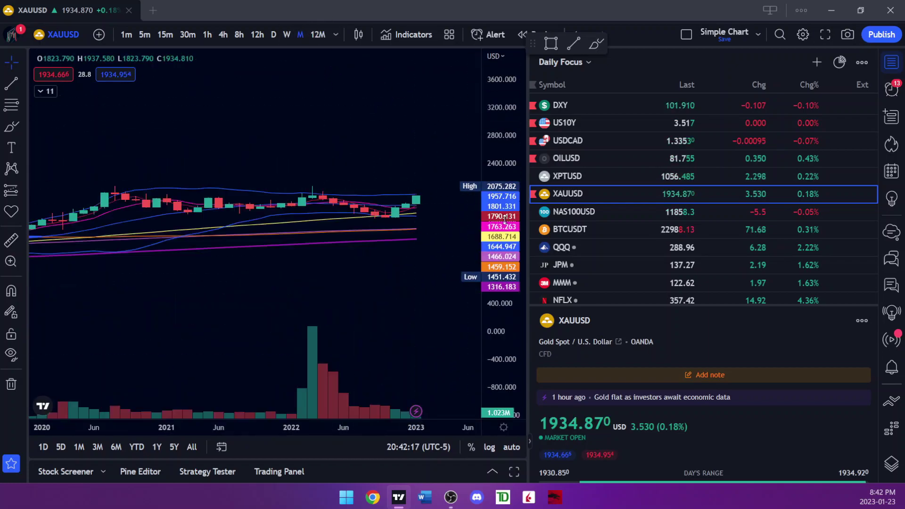
drag(323, 153, 333, 200)
scroll(424, 259, up, 3)
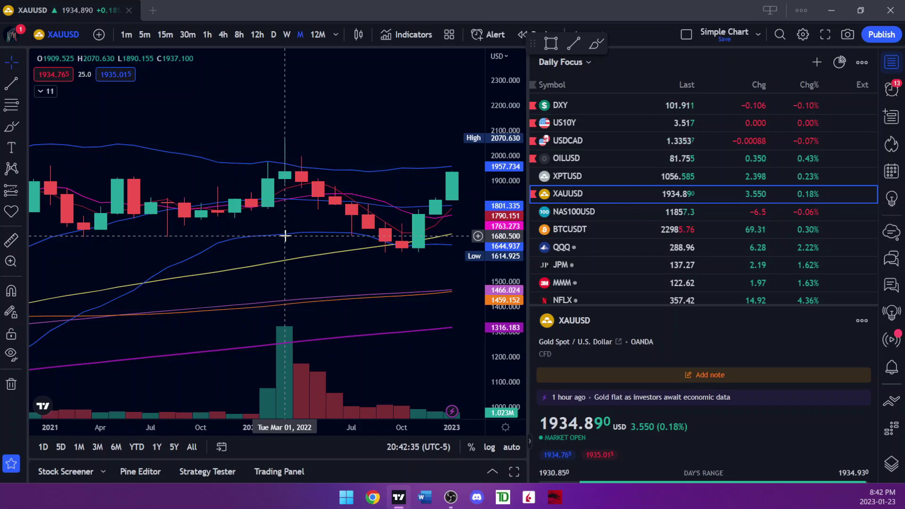
scroll(285, 236, down, 3)
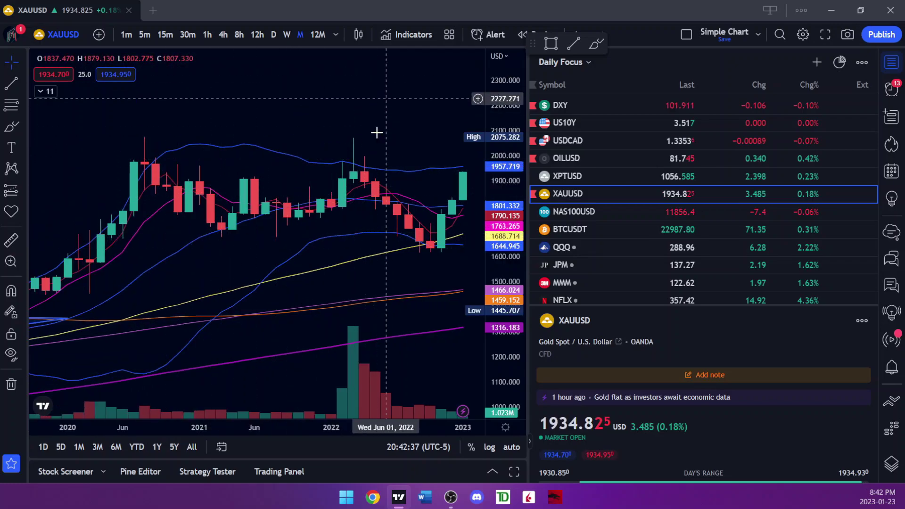
scroll(388, 307, up, 1)
scroll(445, 321, up, 1)
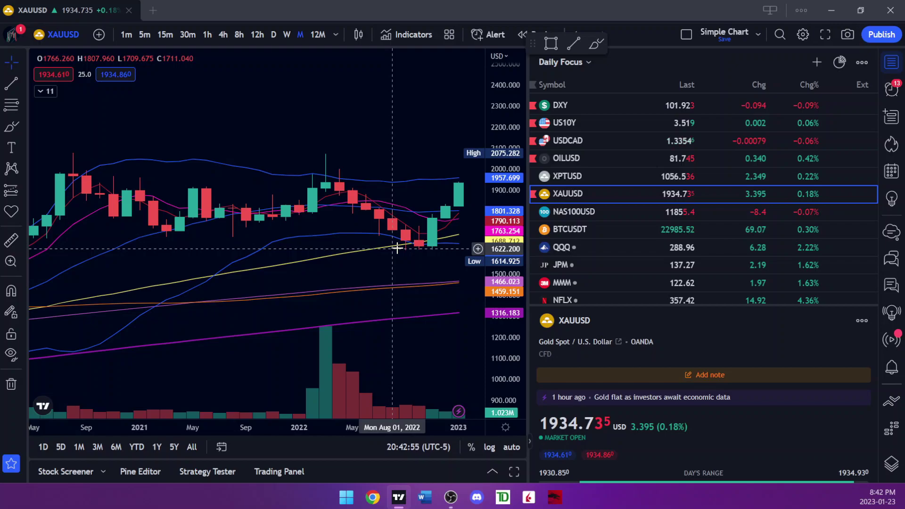
scroll(384, 313, down, 3)
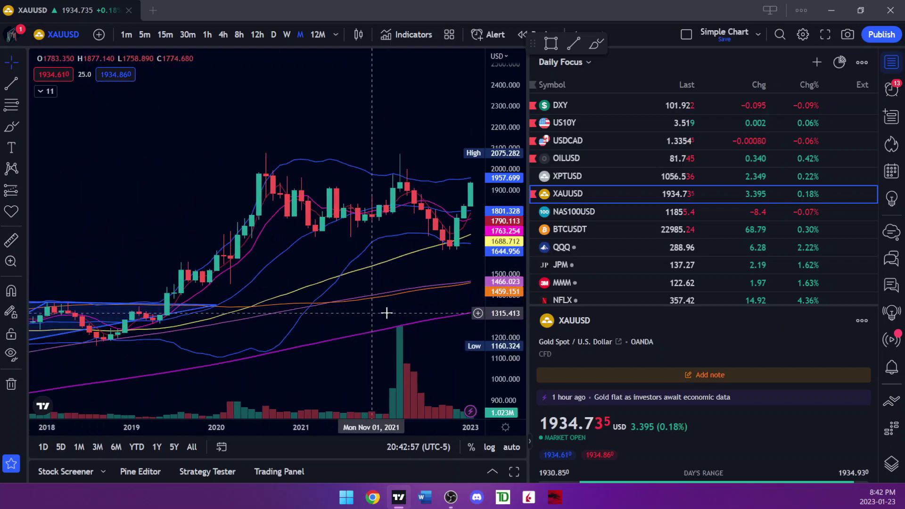
drag(499, 281, 440, 351)
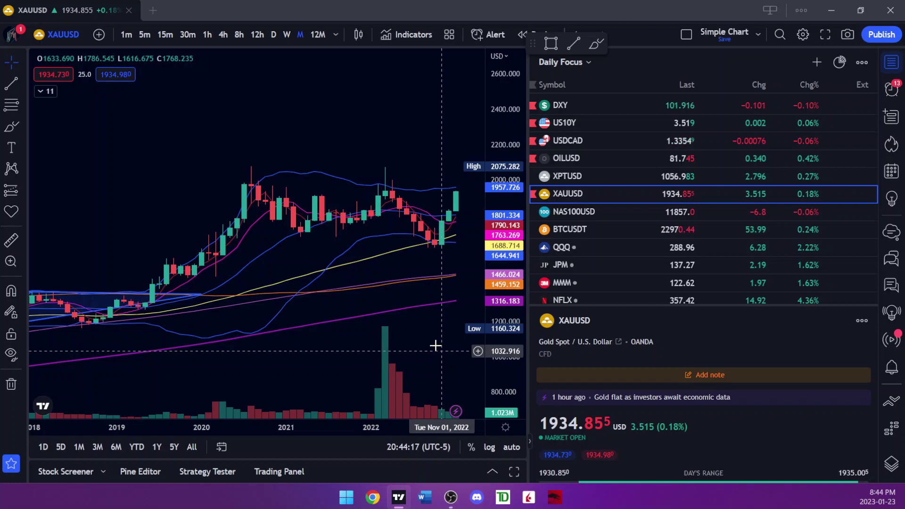
Step: Load BTCUSDT from the Daily Focus watchlist and examine its monthly candles from 2017 to January 2023
click(613, 234)
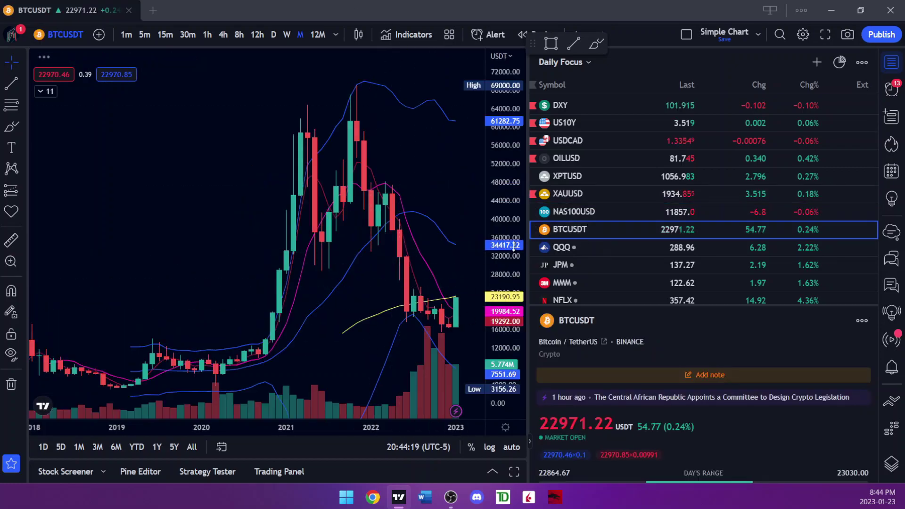
scroll(405, 305, down, 3)
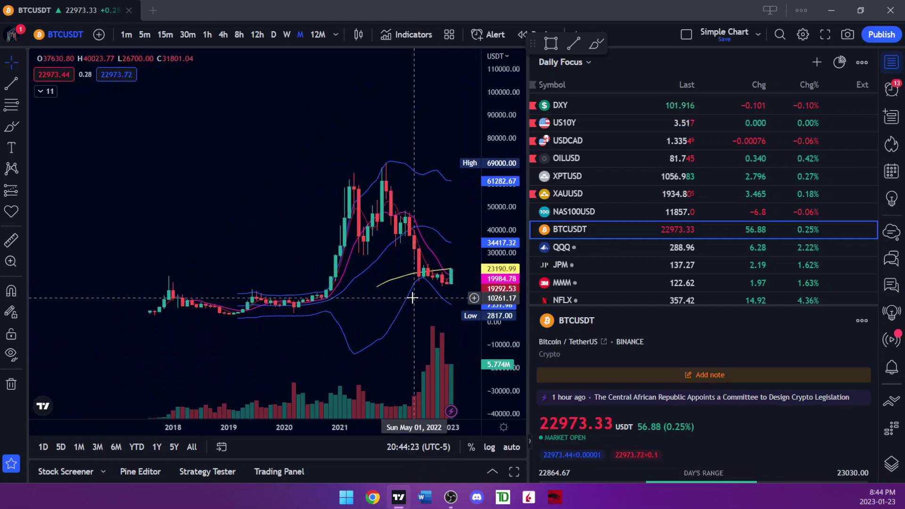
scroll(431, 269, up, 2)
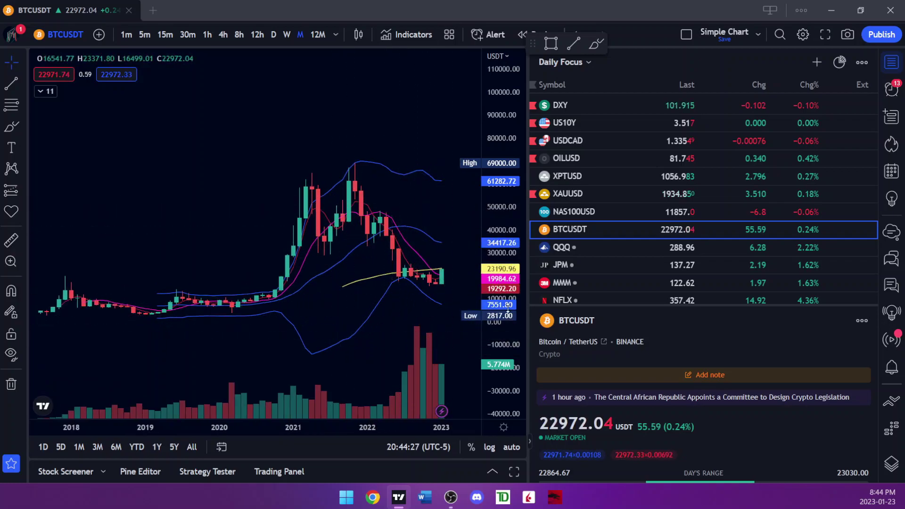
Step: Set the BTCUSDT price scale to logarithmic and examine the monthly candles since 2017
click(489, 448)
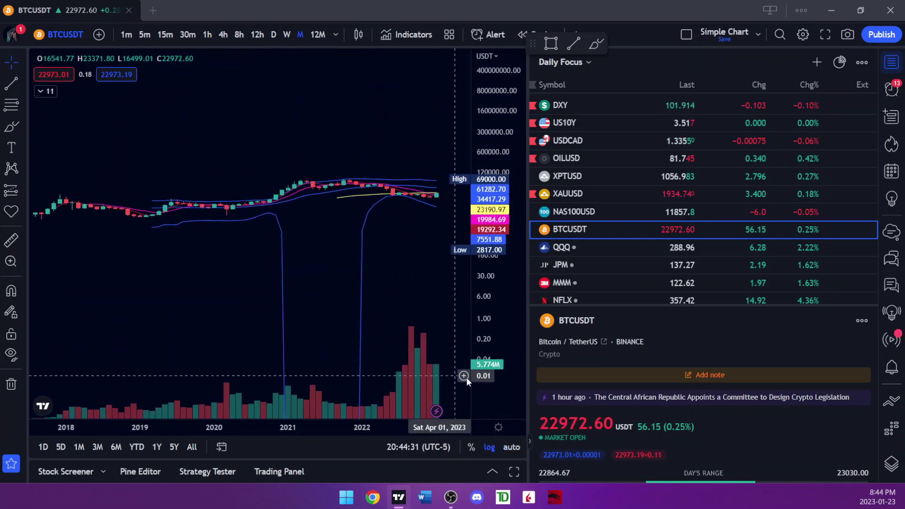
scroll(449, 251, down, 3)
scroll(450, 251, up, 5)
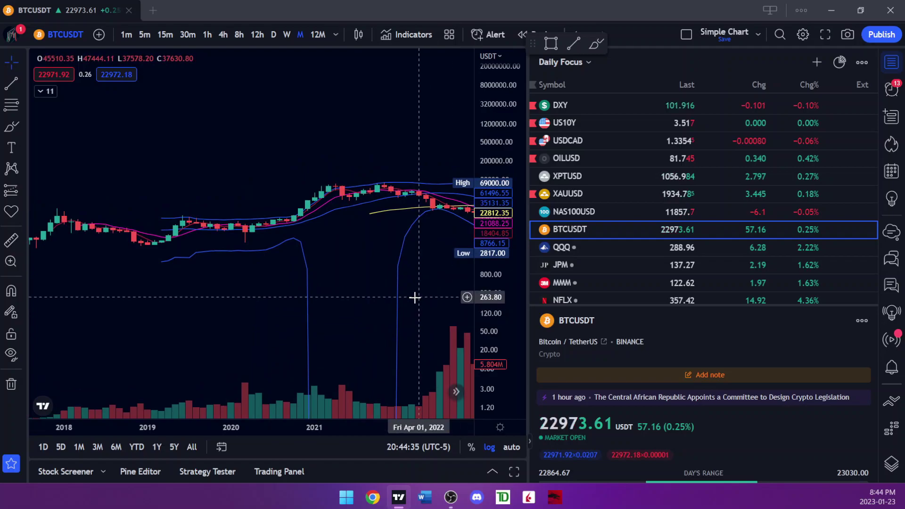
scroll(405, 283, down, 3)
Step: Switch to the ALGO - CRYPTO watchlist, load BTCUSD, and show its monthly history back to 2015
click(578, 63)
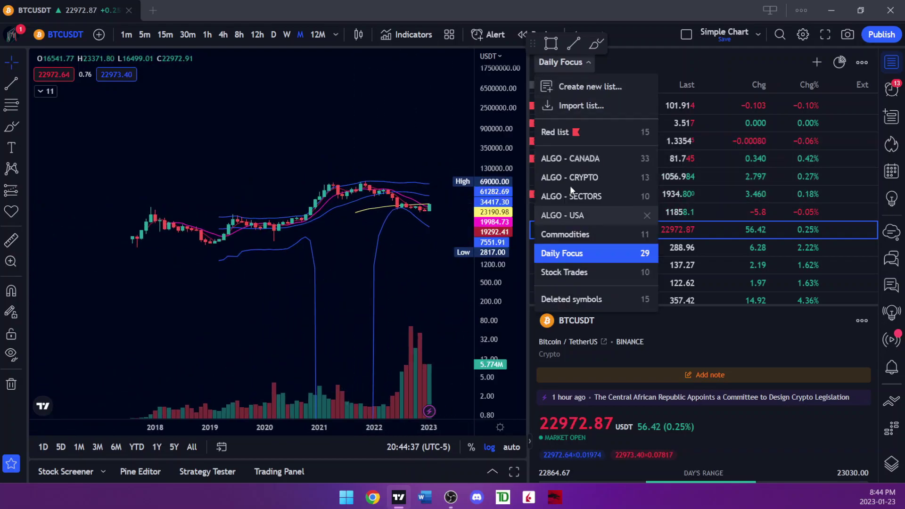
click(573, 175)
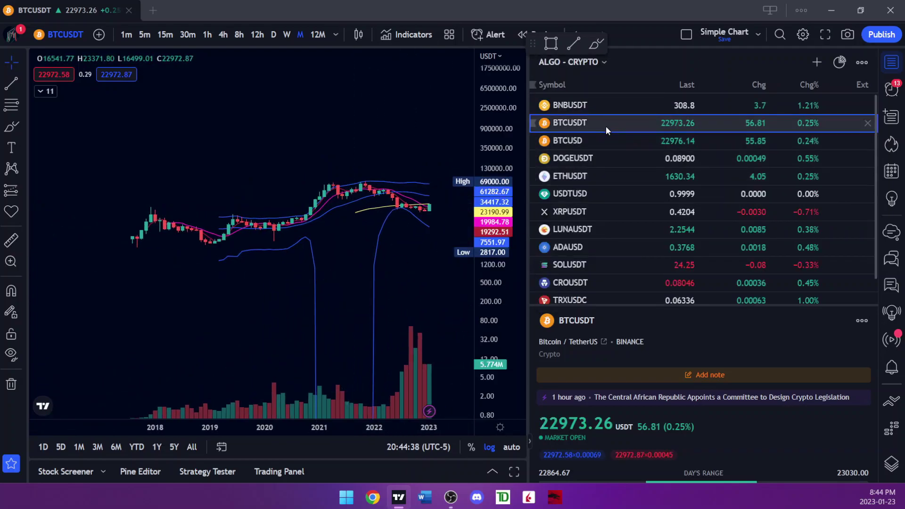
click(578, 141)
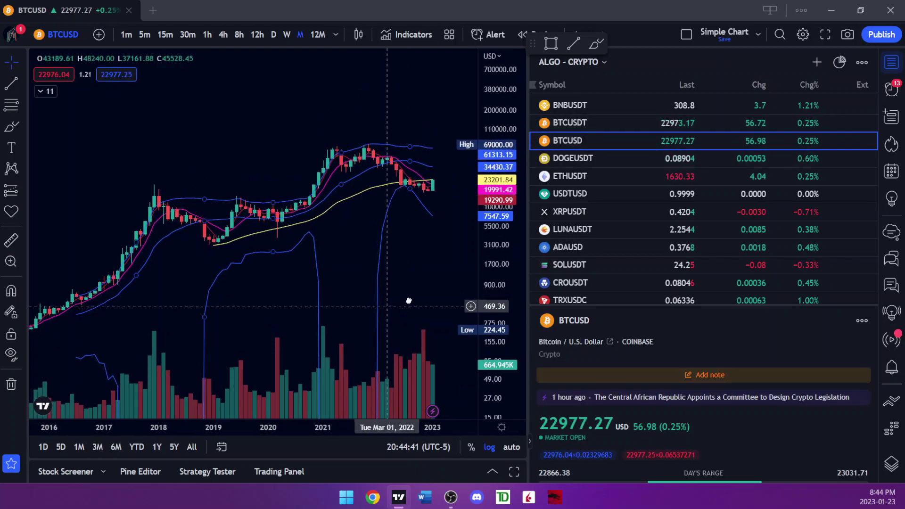
scroll(409, 301, down, 5)
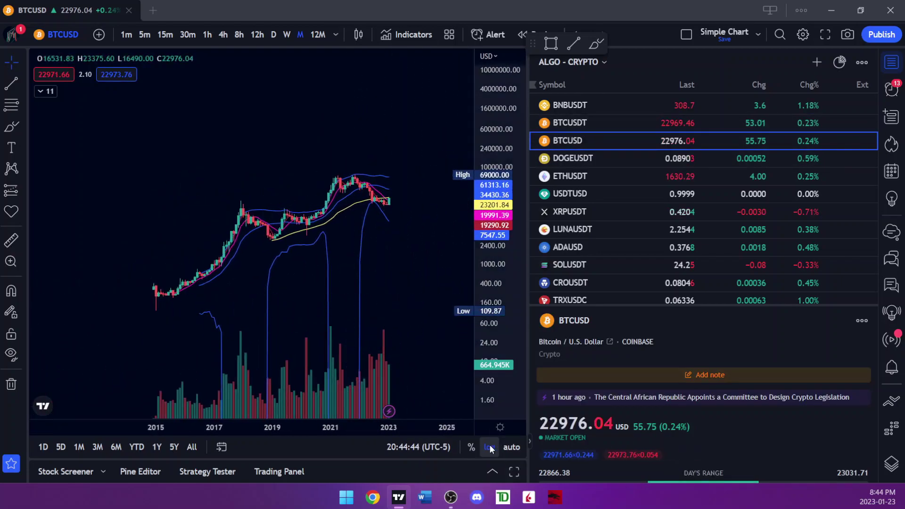
drag(383, 248, 390, 276)
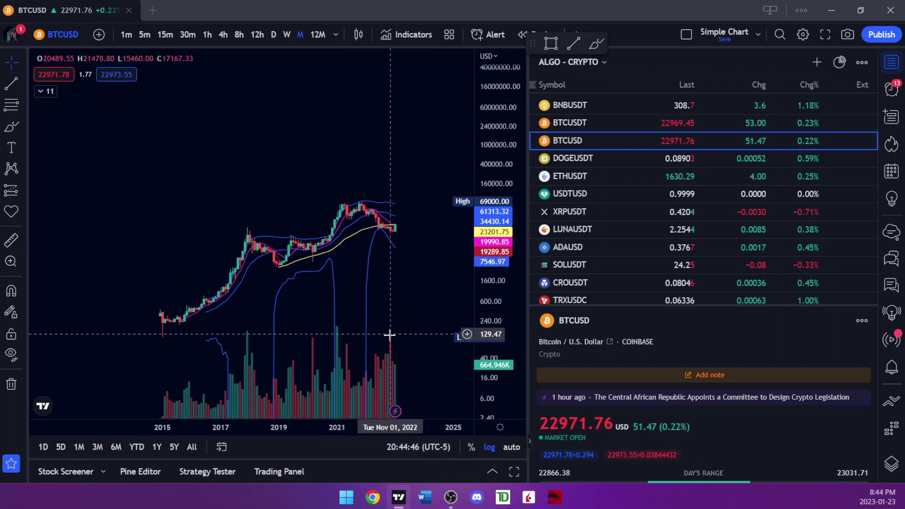
Step: Turn off the logarithmic price scale and examine BTCUSD's monthly candles around the 2021 highs and the 2022 decline
click(489, 447)
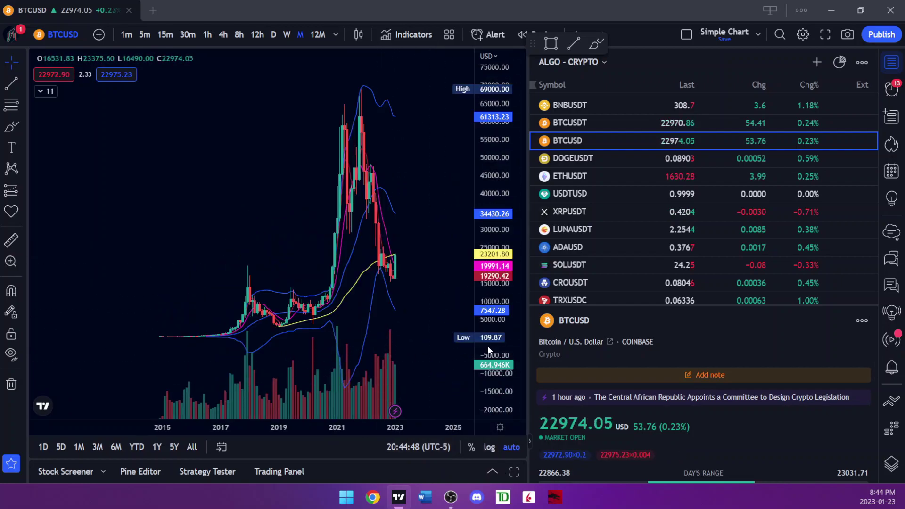
scroll(410, 311, up, 4)
drag(419, 322, 457, 322)
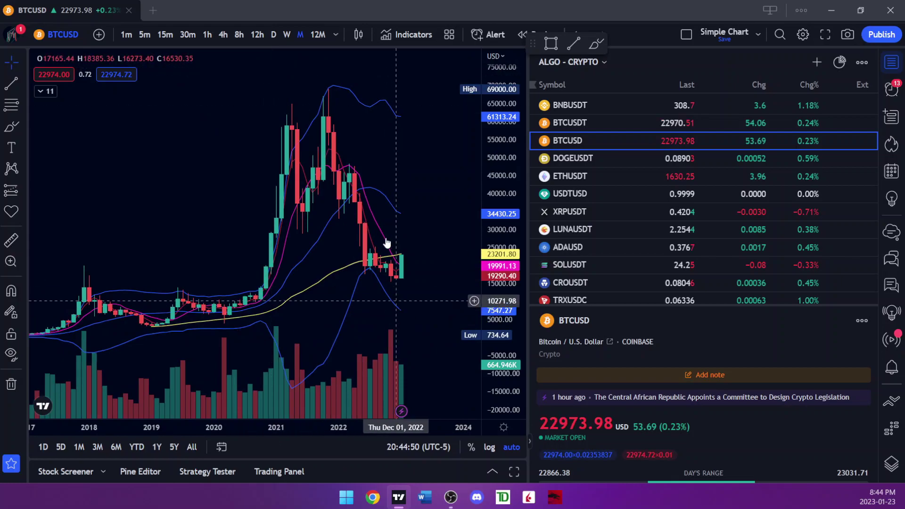
scroll(480, 220, down, 3)
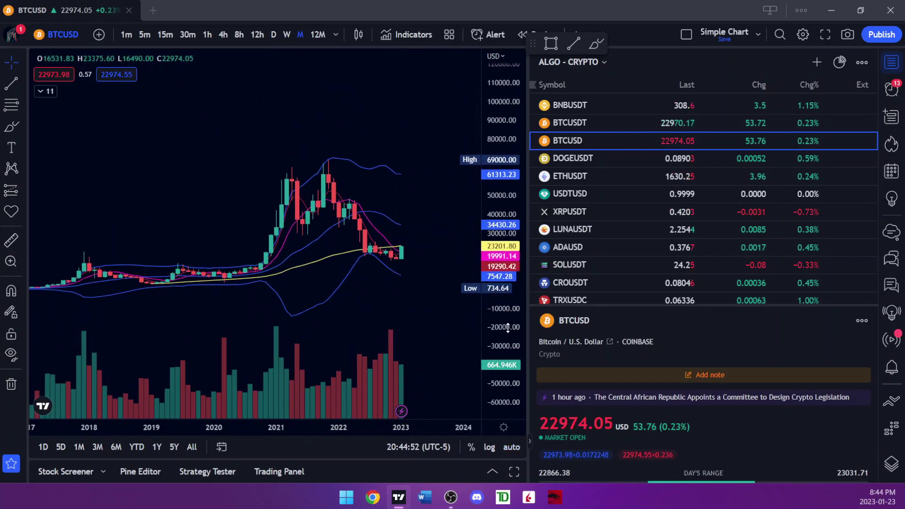
scroll(465, 304, down, 4)
scroll(464, 304, up, 5)
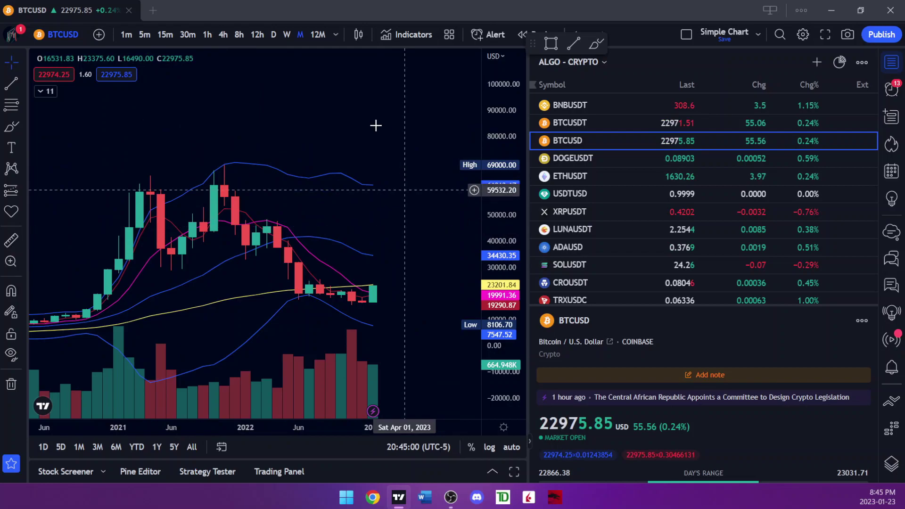
scroll(388, 295, left, 5)
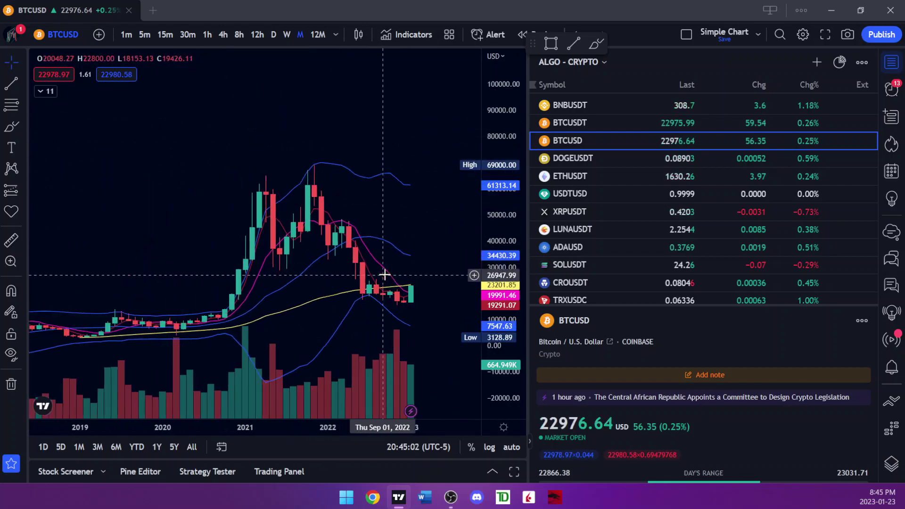
scroll(518, 315, down, 2)
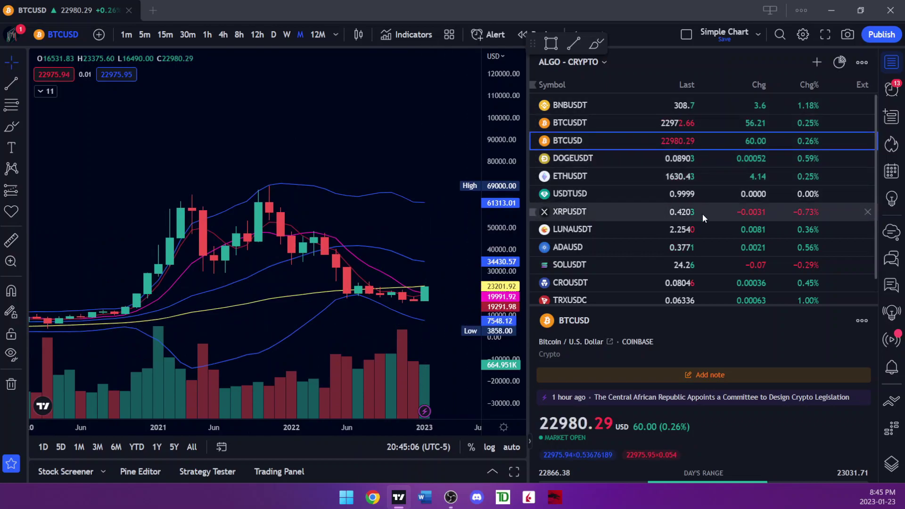
Step: Switch back to the Daily Focus watchlist and load the XAUUSD monthly chart
click(567, 62)
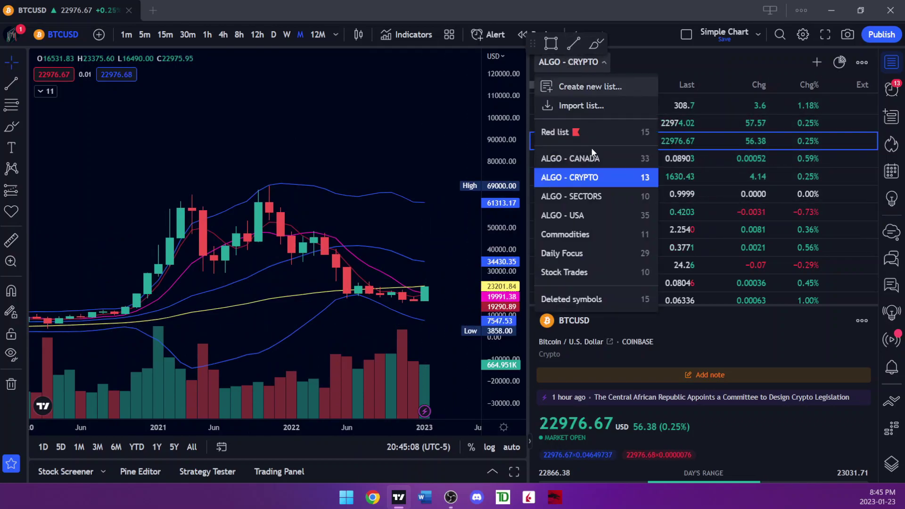
click(567, 253)
click(679, 194)
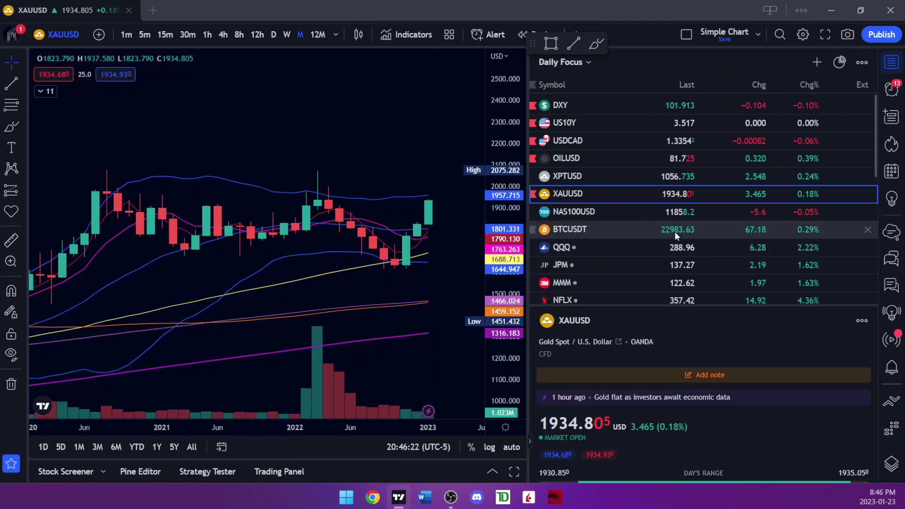
Step: Compare the monthly charts of BTCUSDT and XAUUSD by alternating between them, ending on BTCUSDT
click(652, 231)
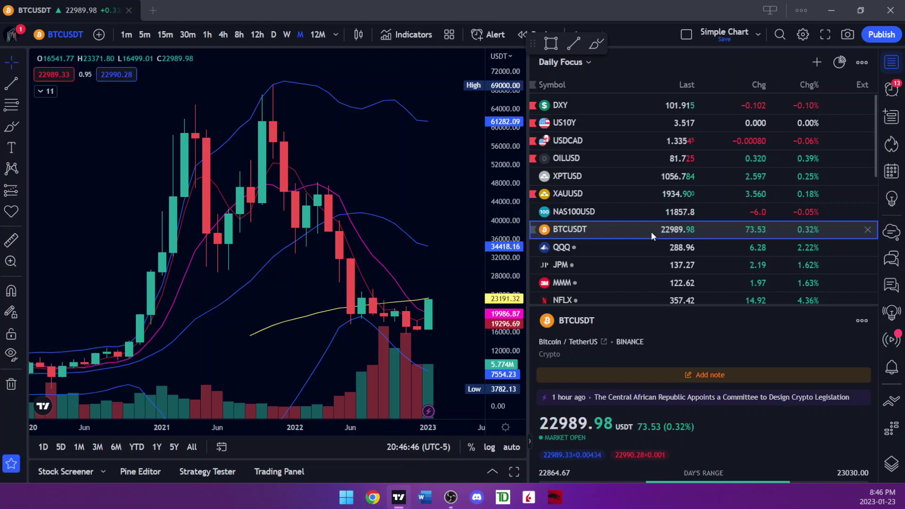
click(594, 194)
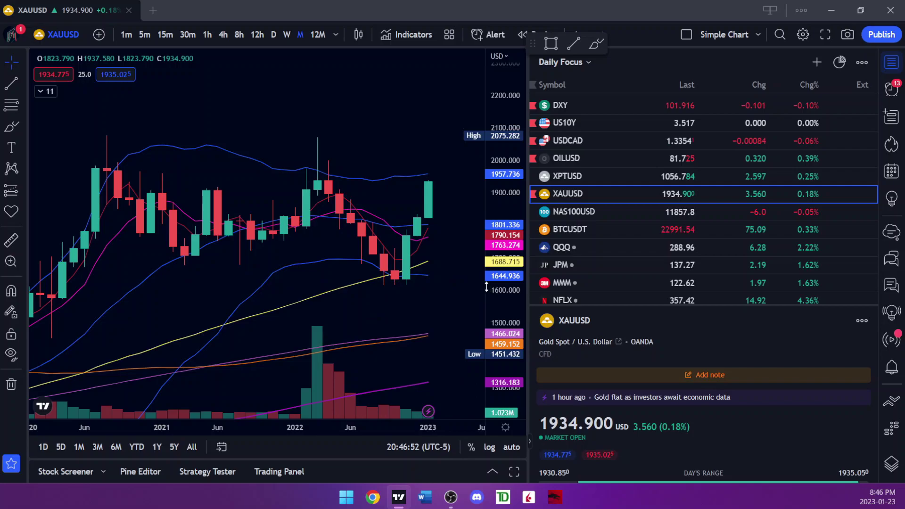
key(Down)
key(Down)
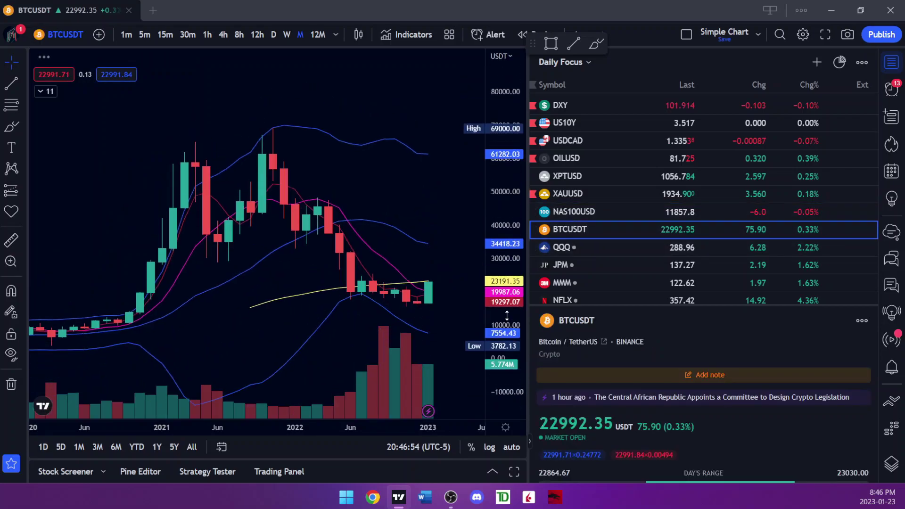
Step: Rescale the BTCUSDT price axis and extend the visible monthly candles back to 2018
drag(460, 316, 460, 319)
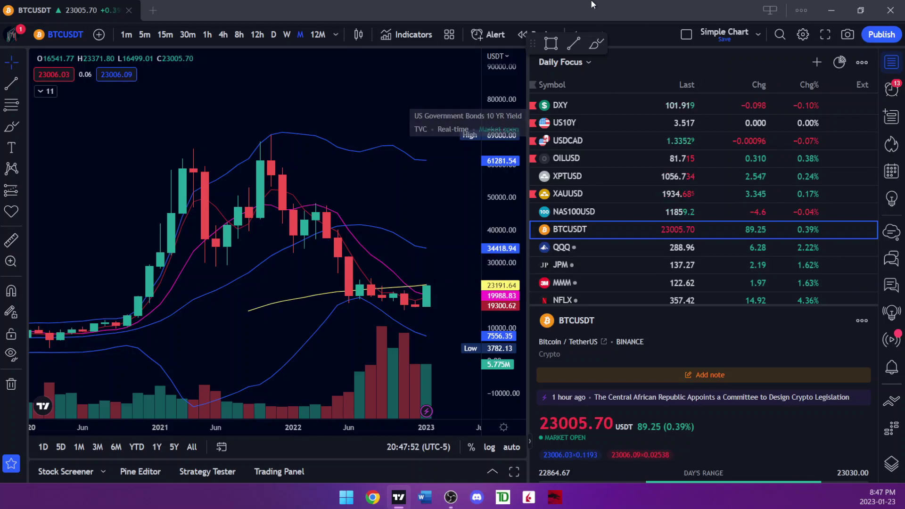
drag(503, 271, 505, 286)
scroll(454, 372, down, 3)
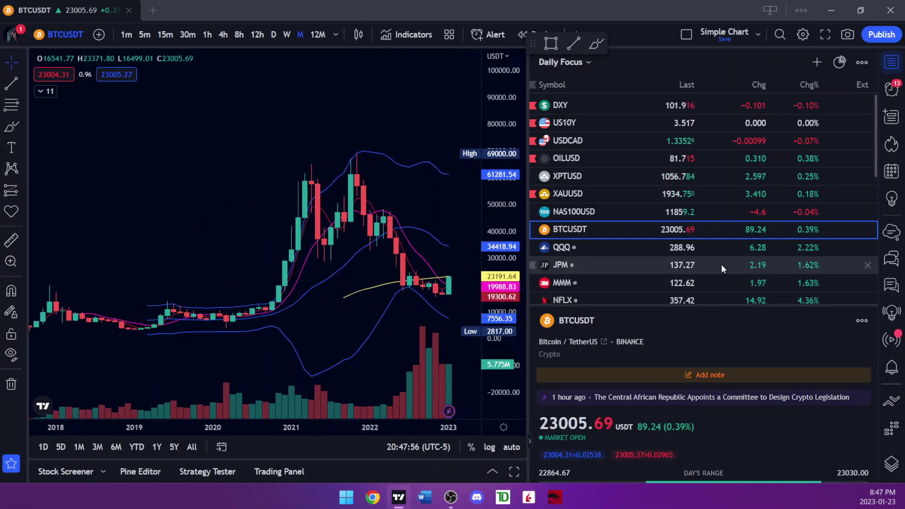
Step: Check the QQQ monthly chart from the watchlist, then return to BTCUSDT and refit its price scale
scroll(719, 284, down, 1)
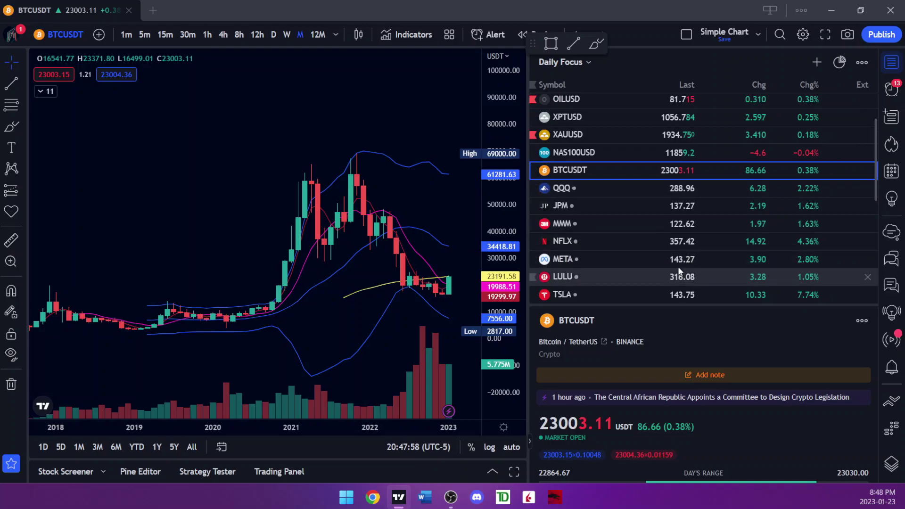
key(Down)
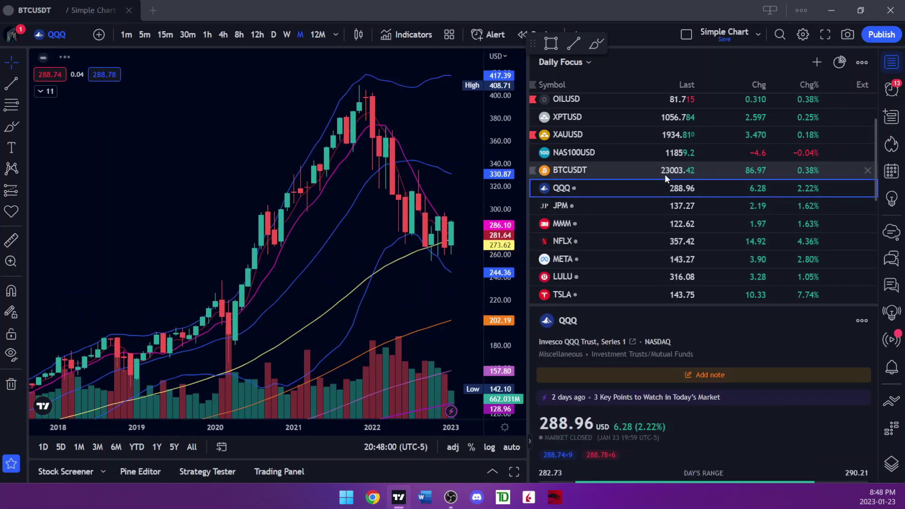
click(665, 174)
drag(510, 170, 461, 241)
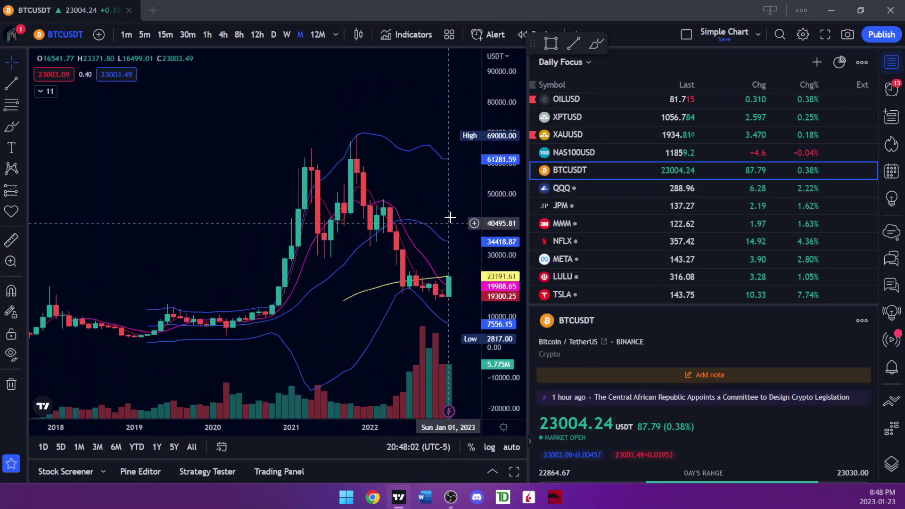
Step: Examine the BTCUSDT monthly candles against the moving averages and Bollinger Bands, from the 2018 history to the latest candles
scroll(450, 217, up, 5)
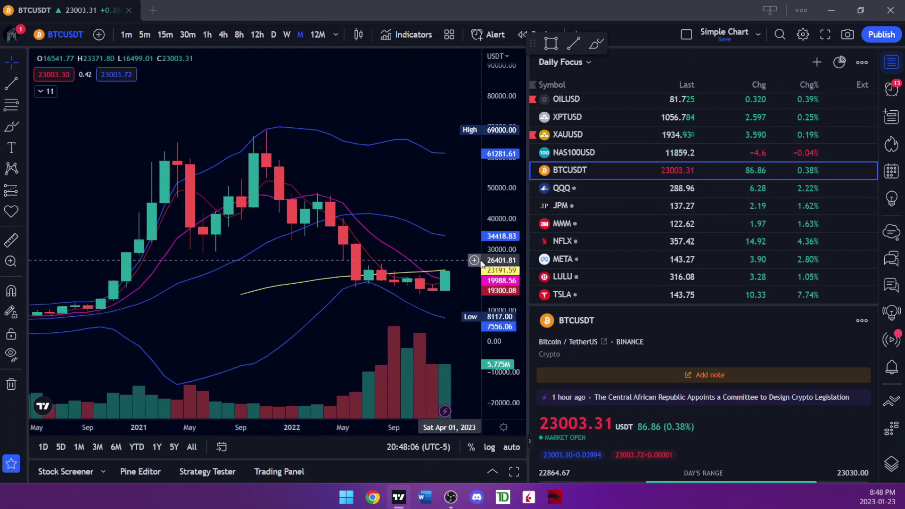
scroll(476, 262, down, 5)
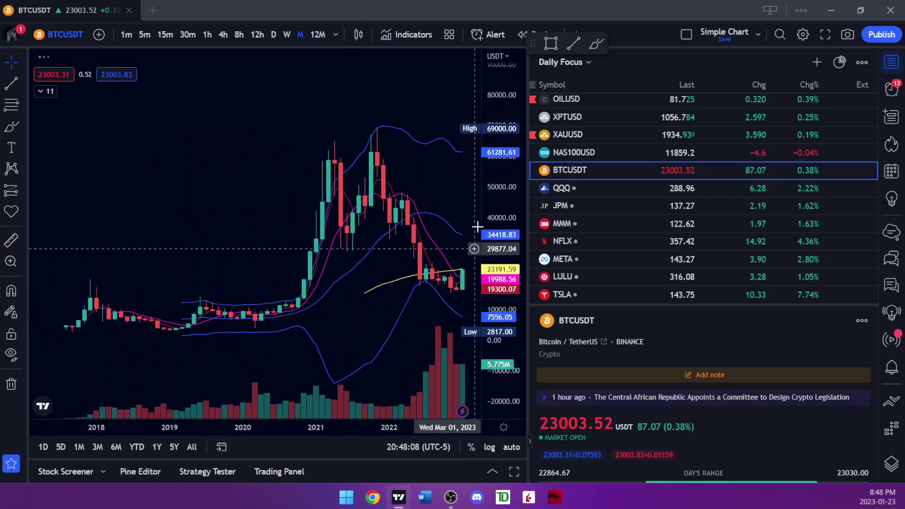
scroll(394, 318, right, 2)
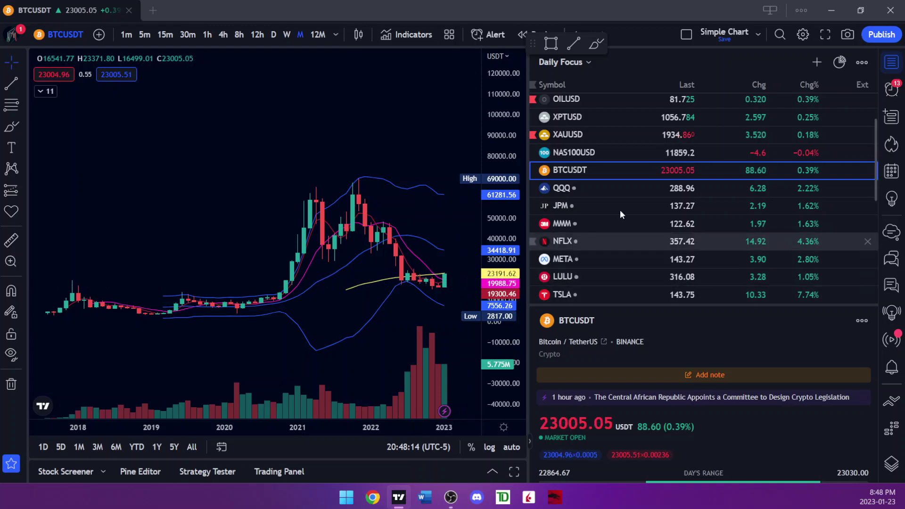
scroll(443, 236, up, 3)
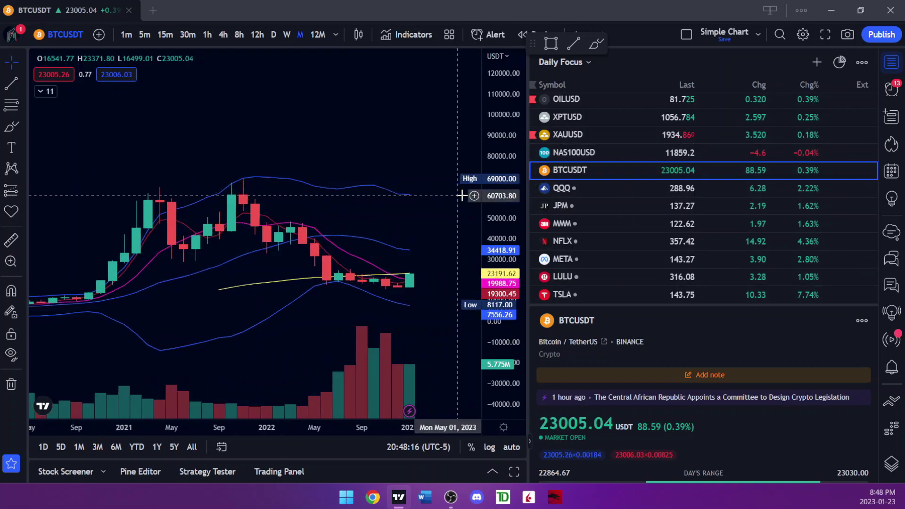
Step: Load XAUUSD from the Daily Focus watchlist on the monthly timeframe
click(649, 137)
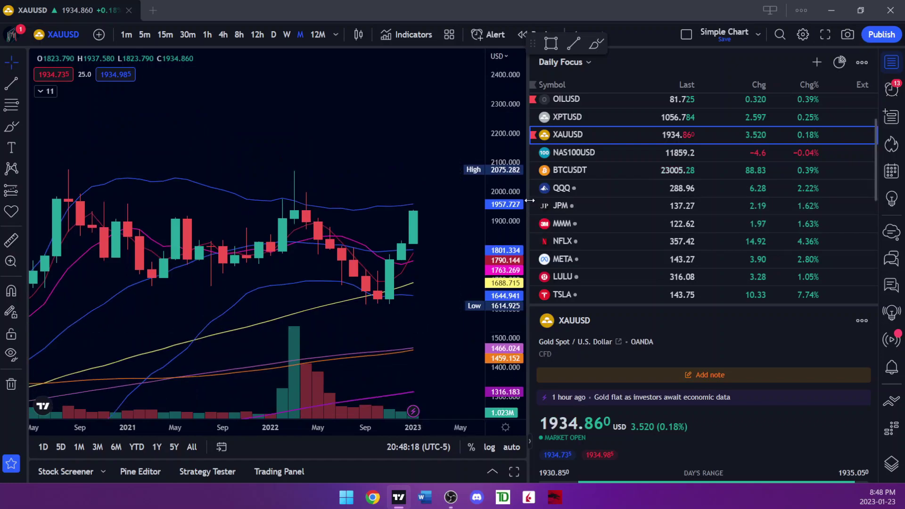
scroll(657, 151, up, 2)
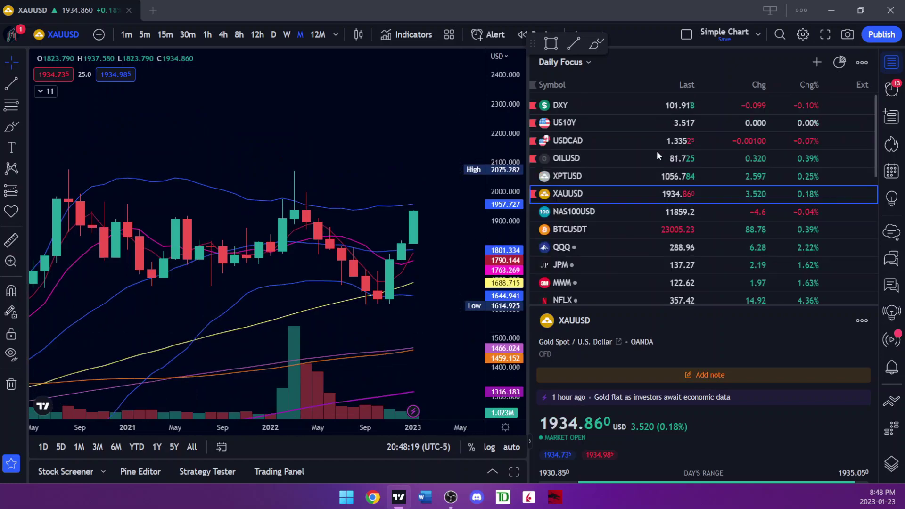
click(287, 35)
click(299, 35)
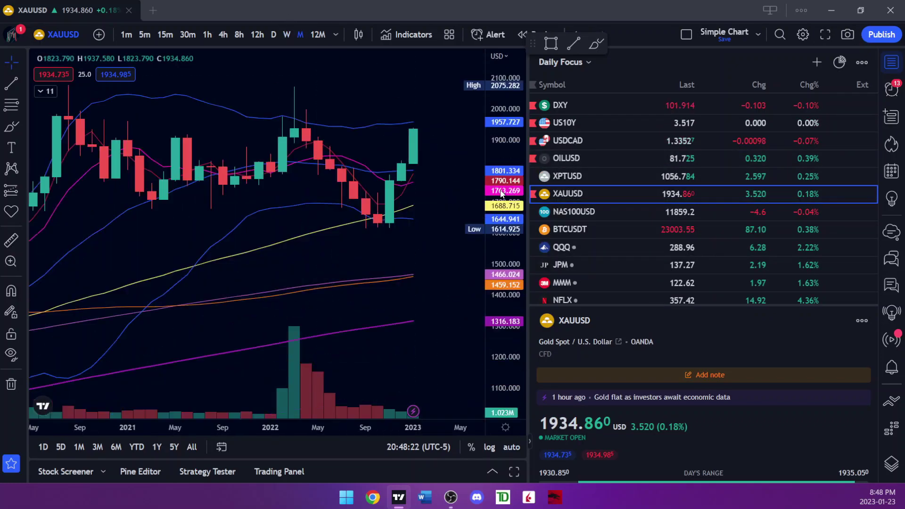
Step: Compress the XAUUSD price scale and inspect the recent monthly candles against the moving averages below price
scroll(485, 210, down, 5)
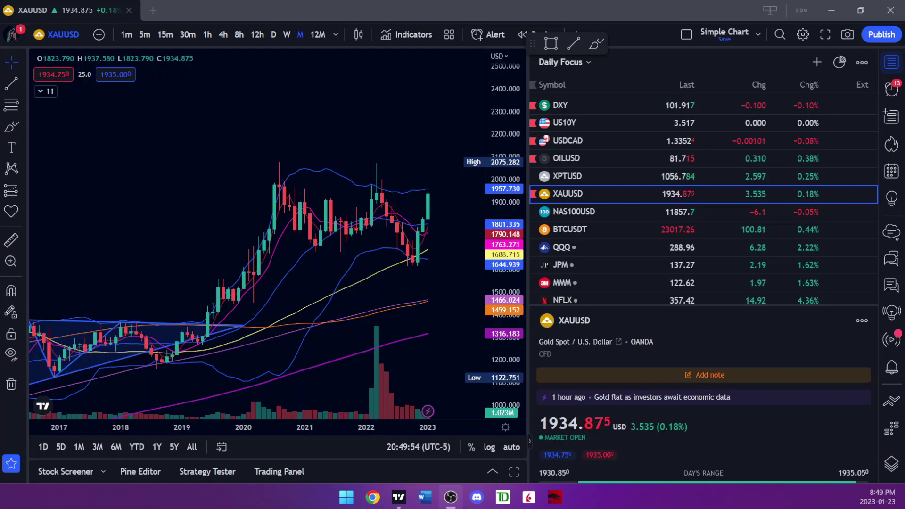
scroll(427, 264, up, 4)
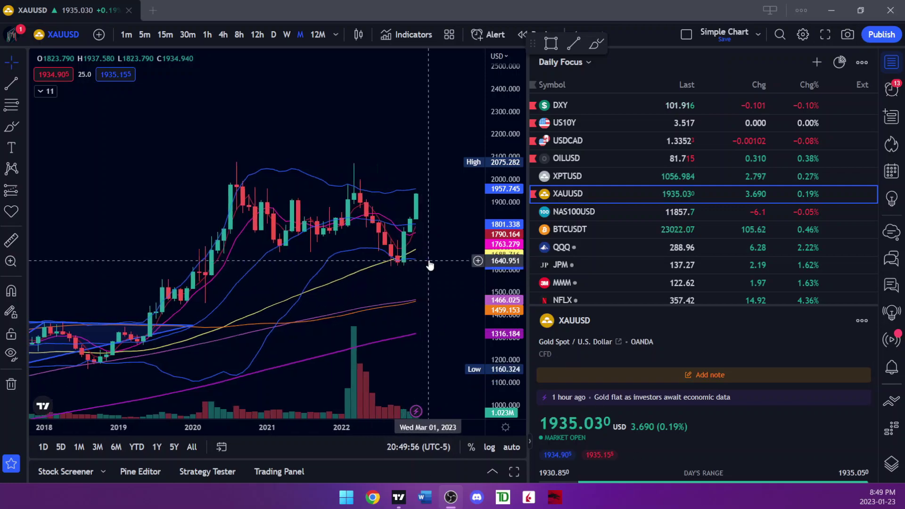
drag(497, 271, 478, 313)
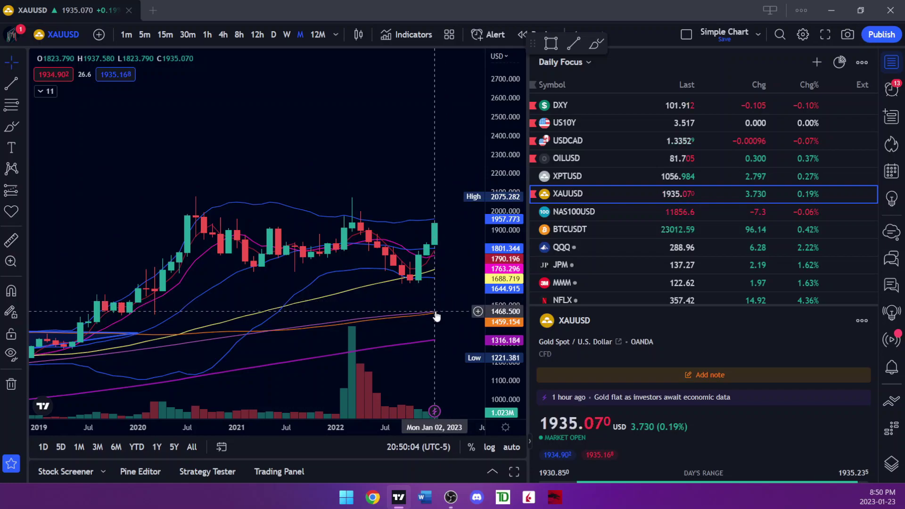
scroll(429, 269, up, 2)
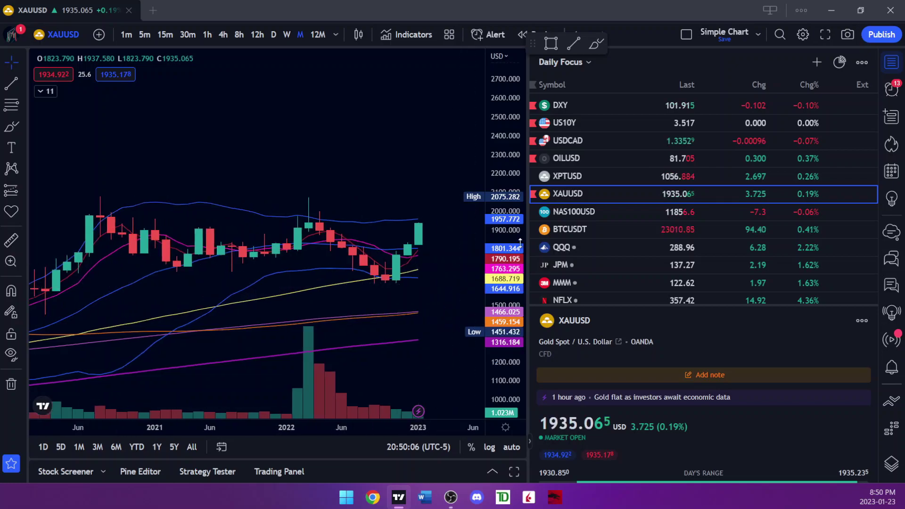
drag(495, 269, 495, 282)
Step: Extend the XAUUSD monthly chart back to the late 1990s to review the long-term trend around the Triangle pattern
scroll(452, 269, down, 3)
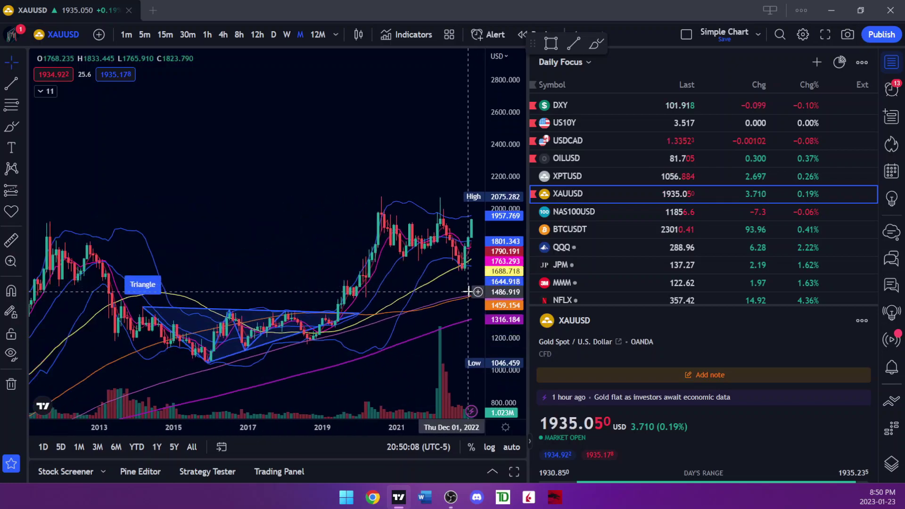
scroll(457, 326, down, 2)
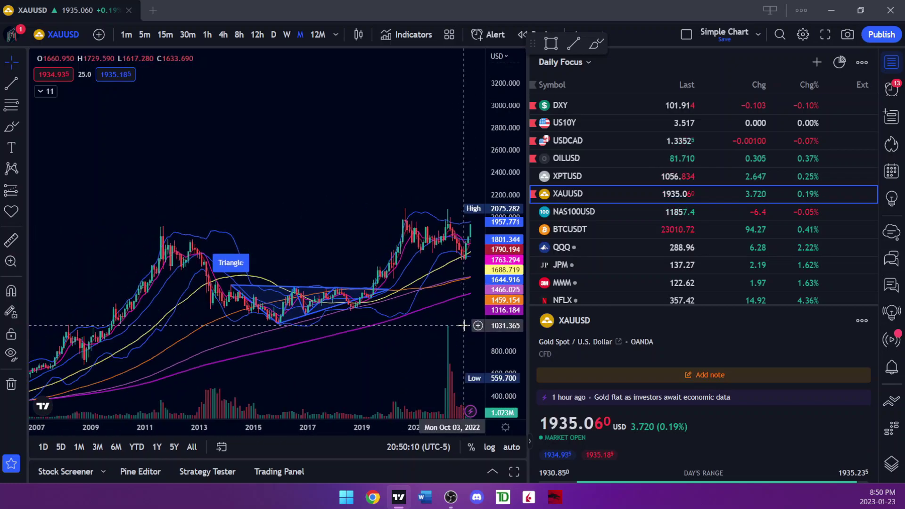
scroll(462, 325, down, 3)
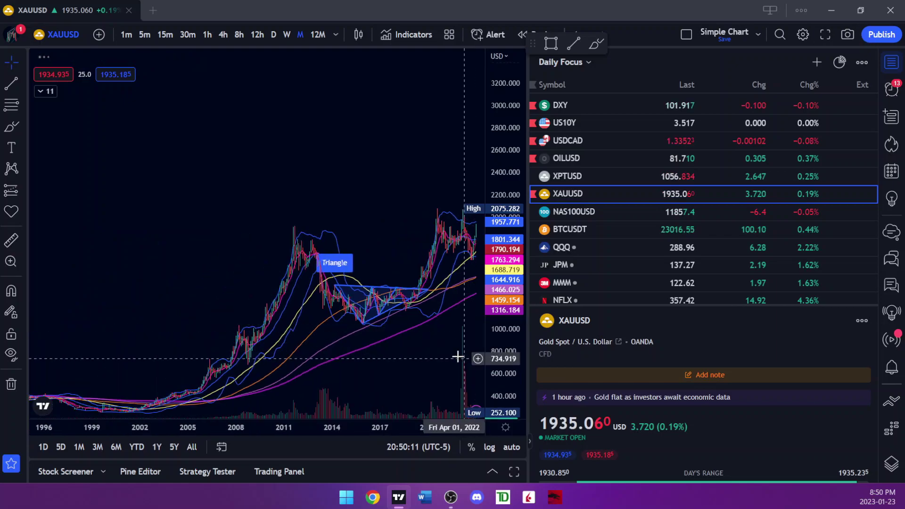
scroll(445, 338, right, 3)
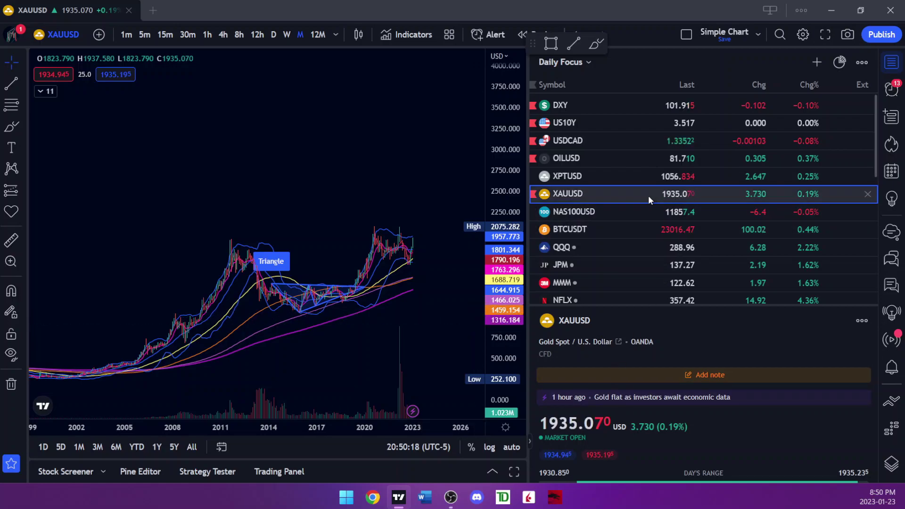
scroll(478, 241, up, 5)
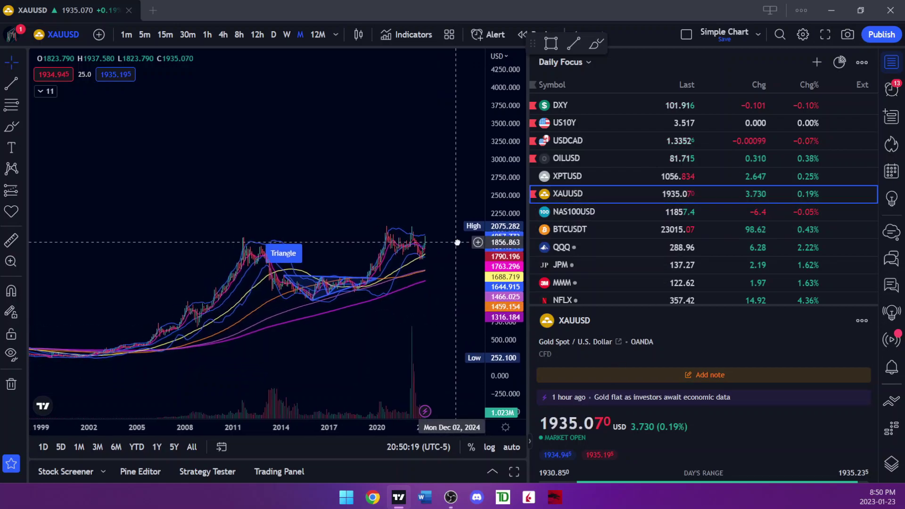
Step: Switch to the BTCUSDT monthly chart and examine its candles from 2018 to 2023 on a wider price scale
click(665, 226)
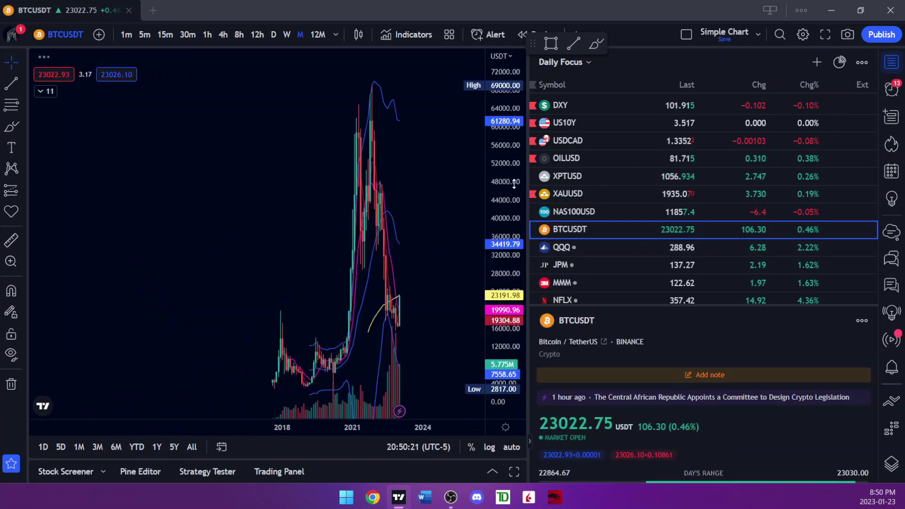
scroll(381, 286, up, 3)
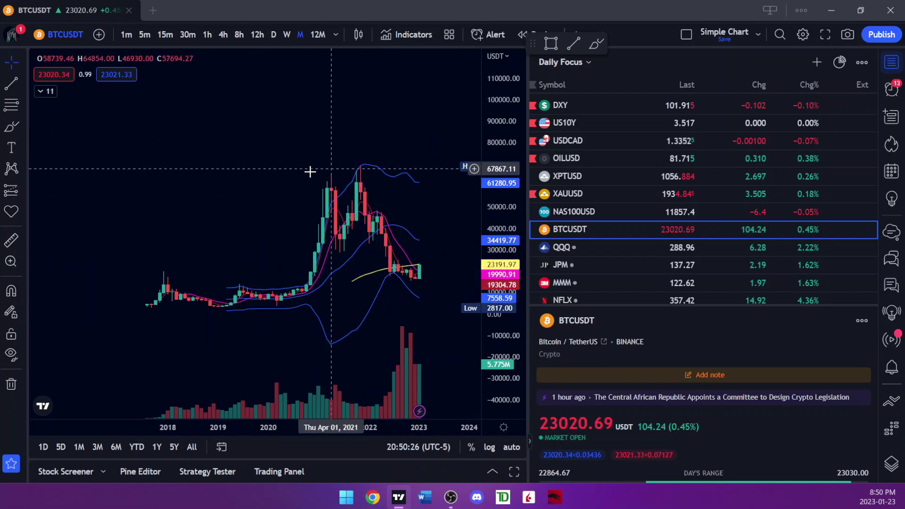
scroll(380, 208, up, 5)
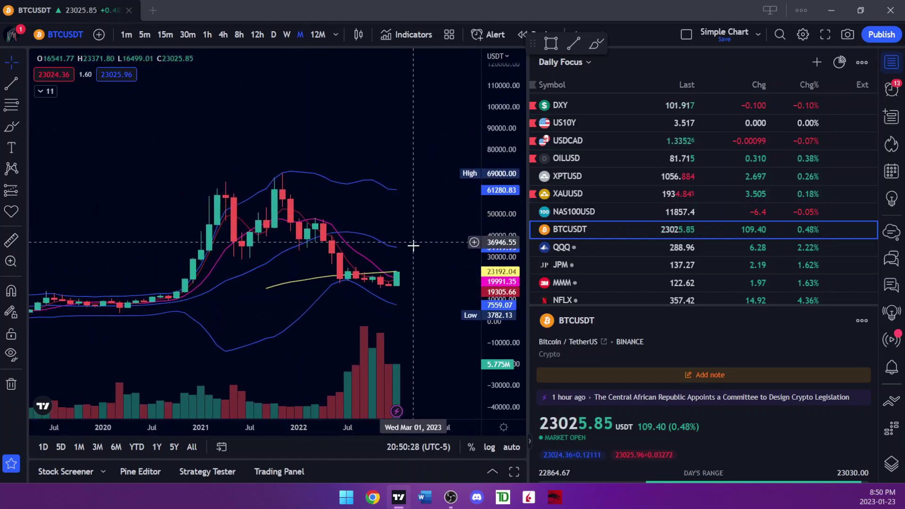
scroll(429, 250, left, 3)
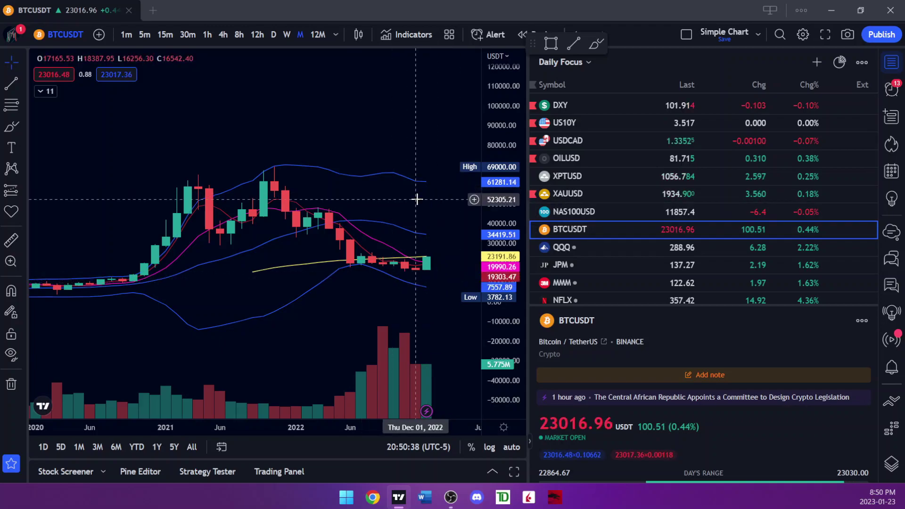
scroll(415, 196, down, 3)
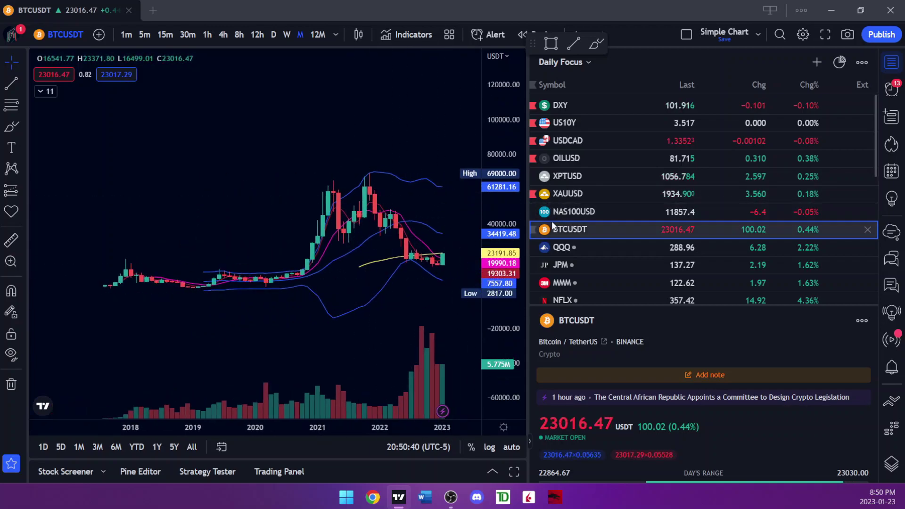